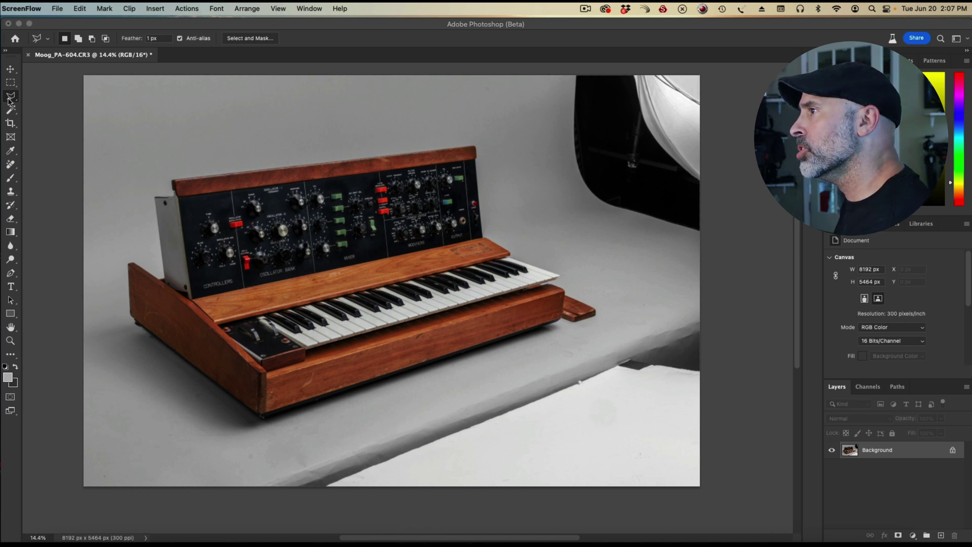
Lasso the top-right light stand with the Polygonal Lasso and generate backdrop in its place
{"action": "left_click", "coordinate": [10, 96]}
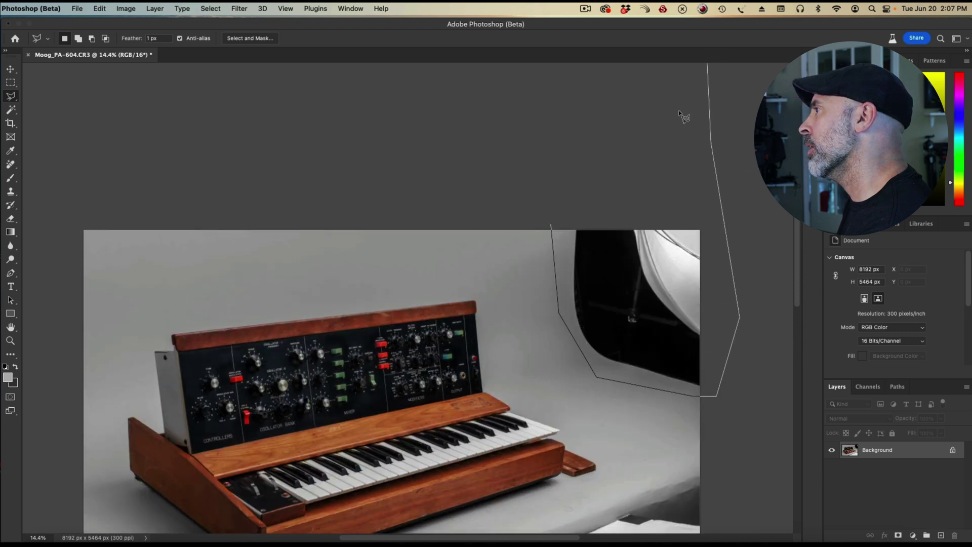
{"action": "left_click", "coordinate": [711, 149]}
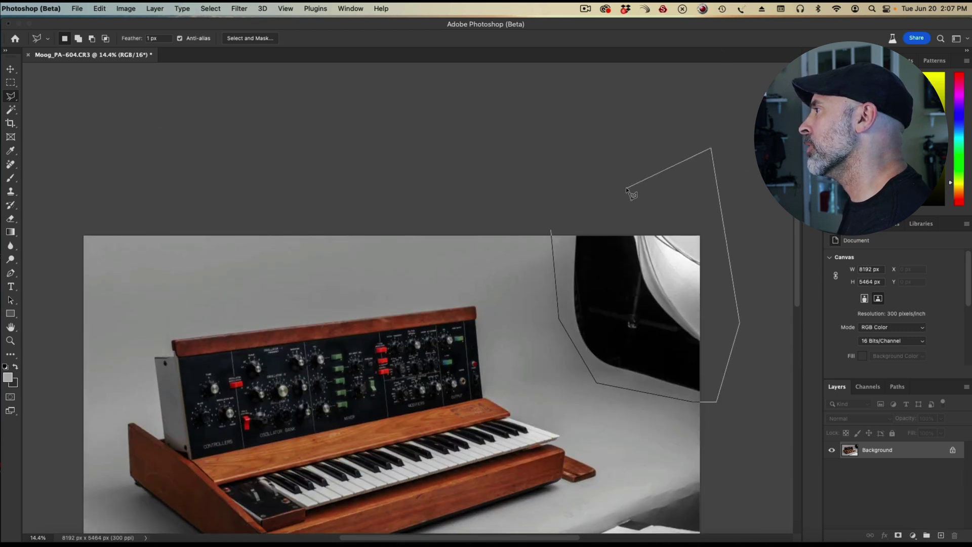
{"action": "double_click", "coordinate": [588, 197]}
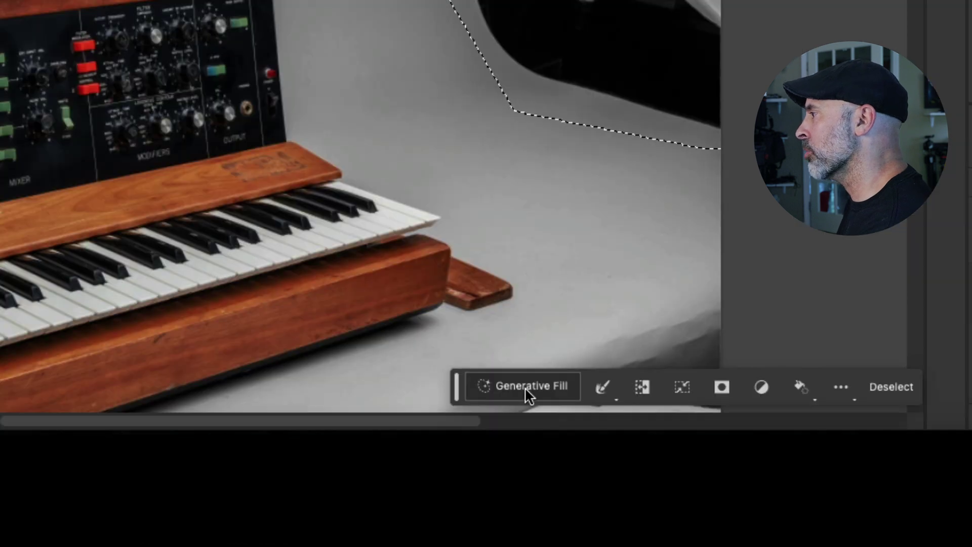
{"action": "left_click", "coordinate": [526, 387]}
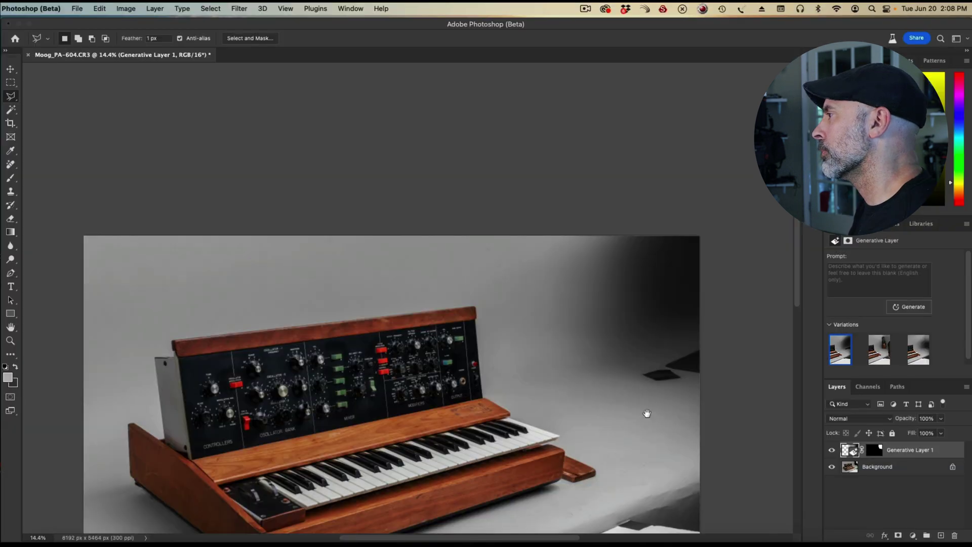
{"action": "mouse_move", "coordinate": [646, 413]}
{"action": "left_mouse_down"}
{"action": "mouse_move", "coordinate": [651, 290]}
{"action": "mouse_move", "coordinate": [642, 320]}
{"action": "mouse_move", "coordinate": [676, 316]}
{"action": "mouse_move", "coordinate": [664, 315]}
{"action": "left_mouse_up"}
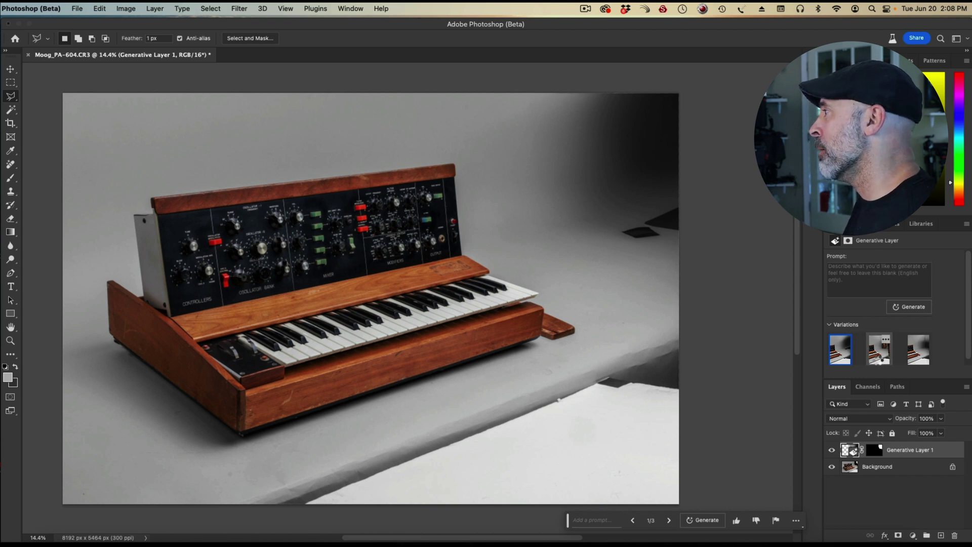
Preview the second and third variations, then return to the first
{"action": "left_click", "coordinate": [879, 358]}
{"action": "mouse_move", "coordinate": [918, 350]}
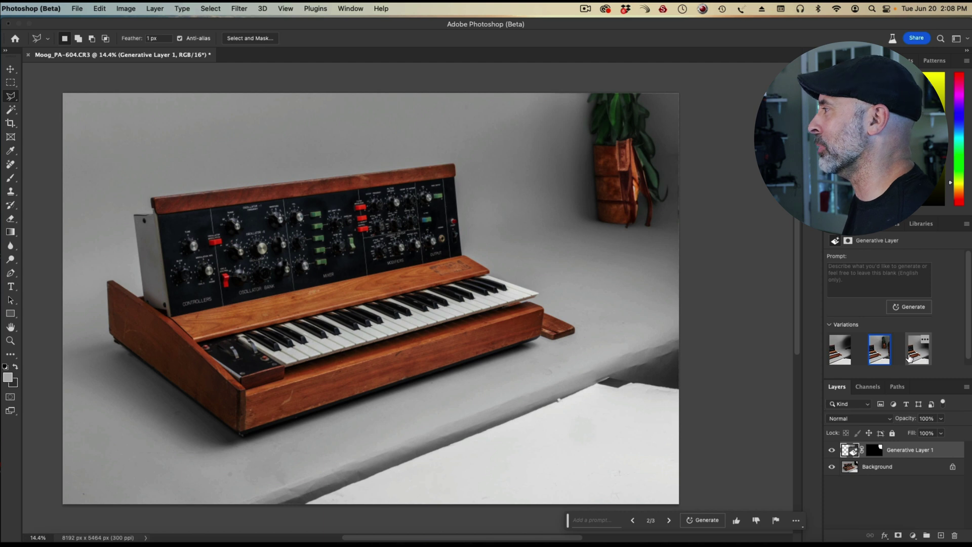
{"action": "left_click", "coordinate": [912, 357]}
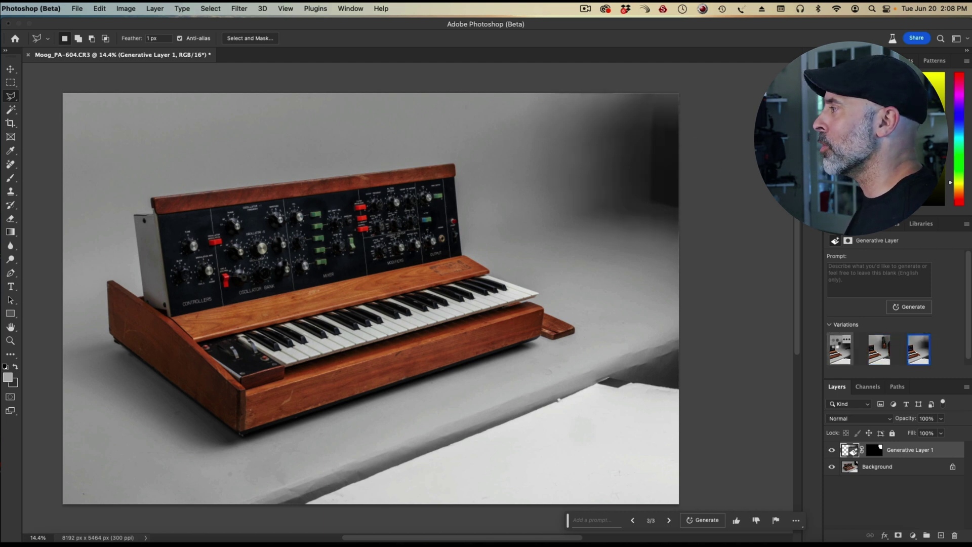
{"action": "left_click", "coordinate": [836, 348]}
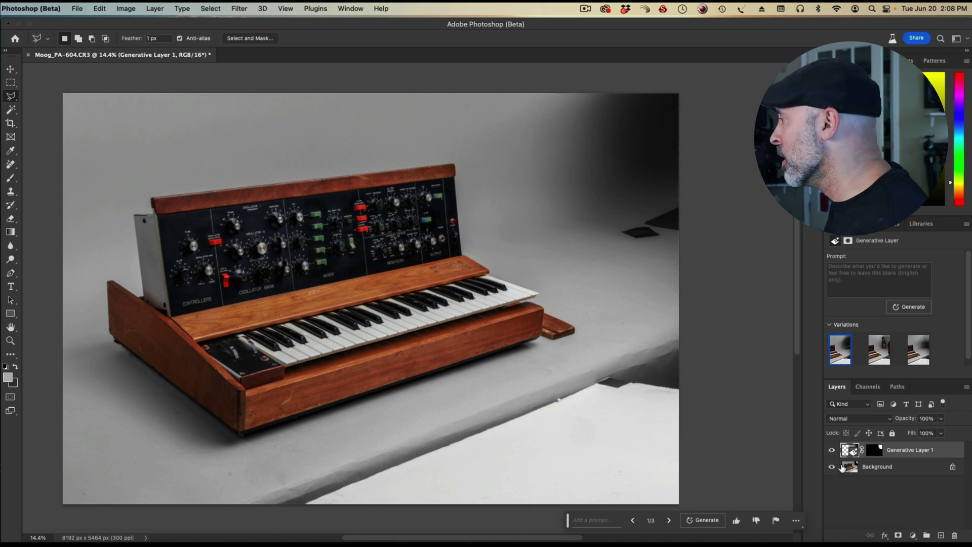
Hide Generative Layer 1, duplicate Background (Ctrl+J), and lasso the top-right stand for Content-Aware Fill
{"action": "left_click", "coordinate": [902, 469]}
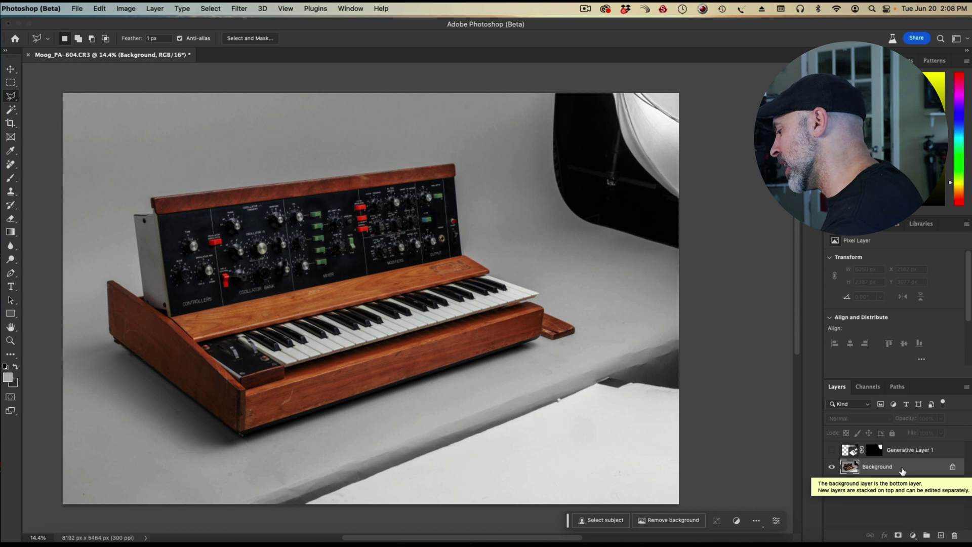
{"action": "key", "text": "ctrl+j"}
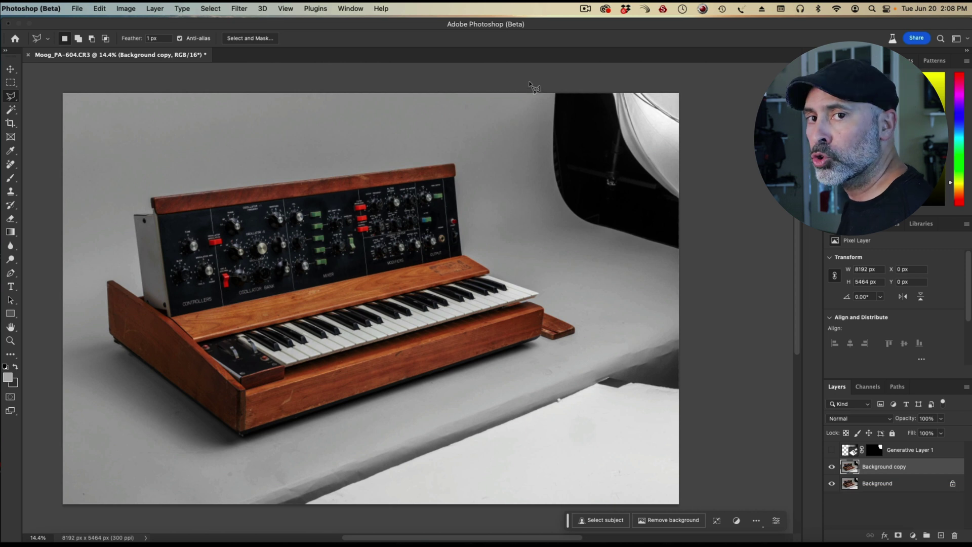
{"action": "left_click", "coordinate": [530, 83]}
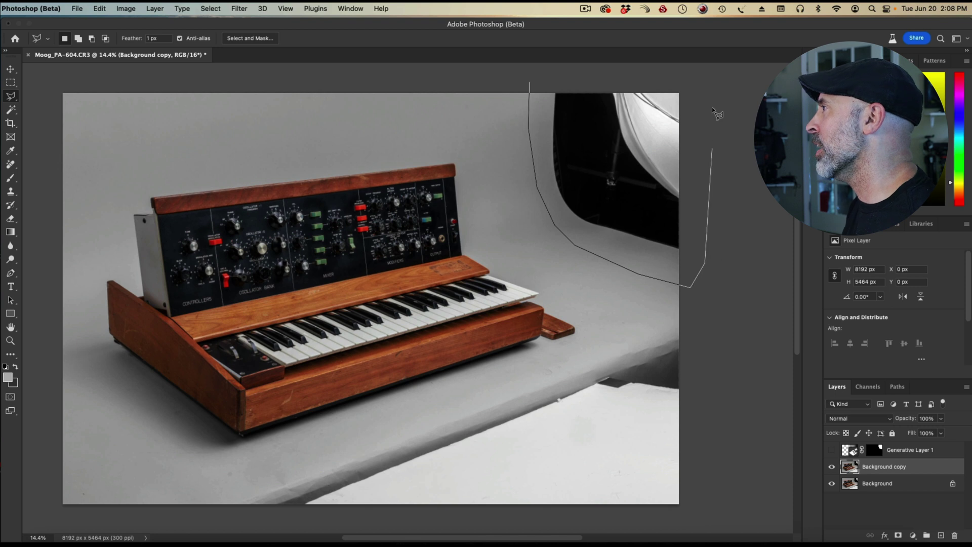
{"action": "left_click", "coordinate": [563, 69]}
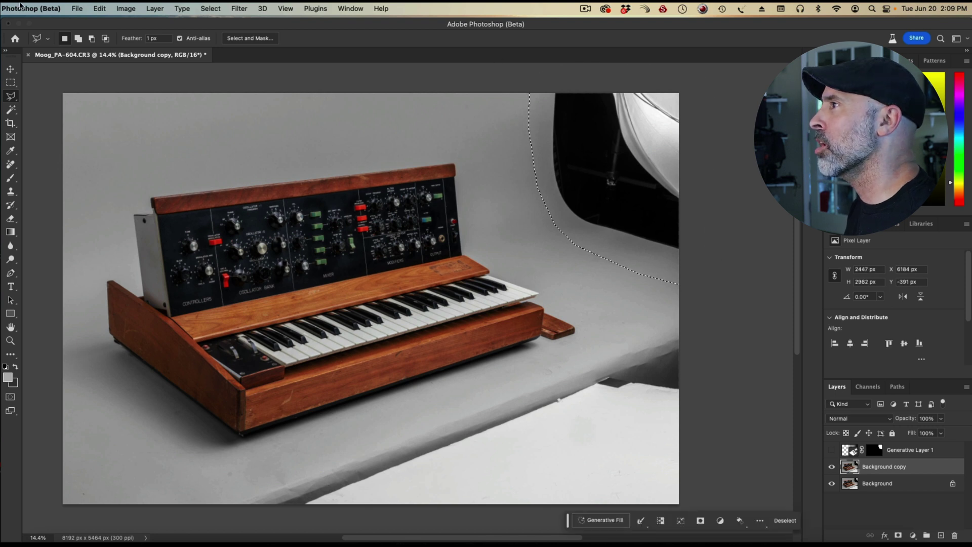
{"action": "left_click", "coordinate": [74, 8]}
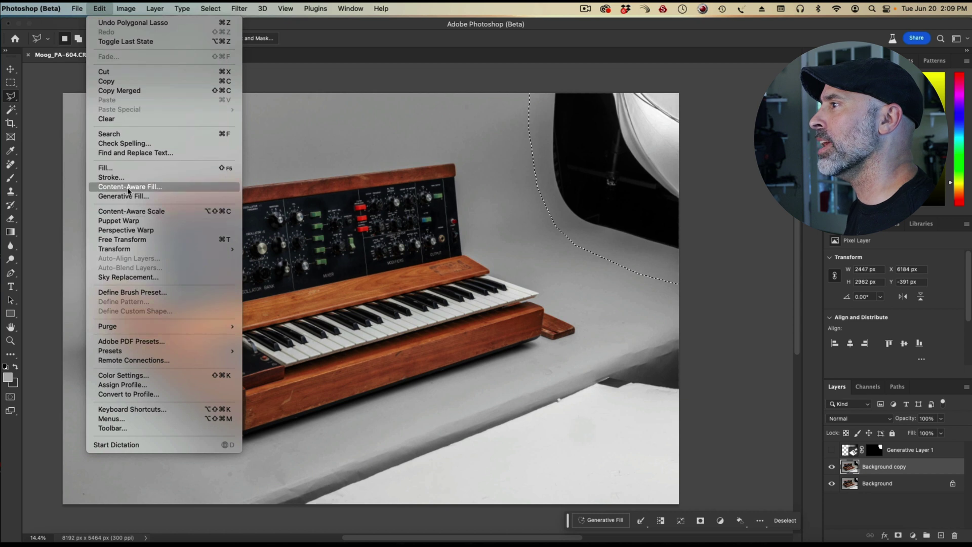
{"action": "left_click", "coordinate": [128, 191]}
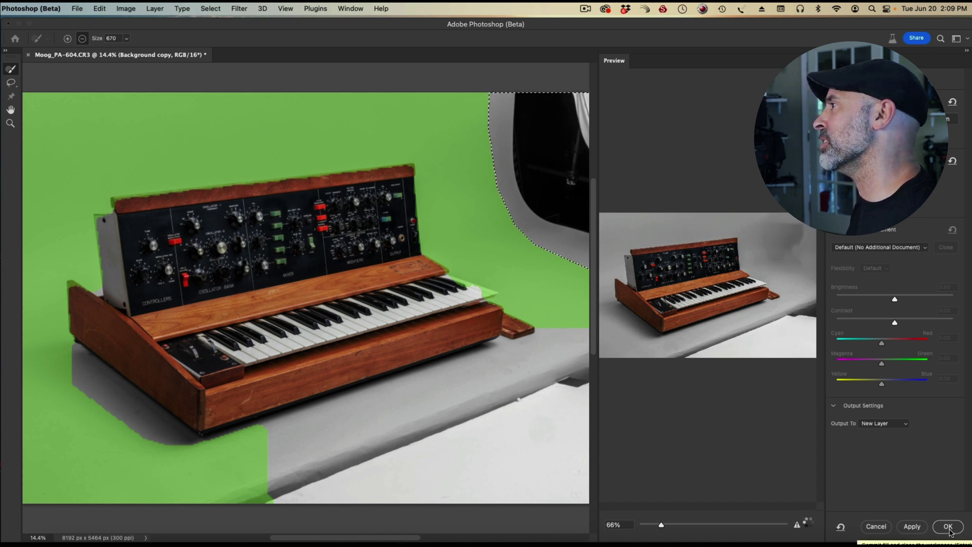
Exclude the lower-left area and the synth's left side from sampling, then apply the fill
{"action": "mouse_move", "coordinate": [240, 441]}
{"action": "left_mouse_down"}
{"action": "mouse_move", "coordinate": [315, 488]}
{"action": "mouse_move", "coordinate": [44, 456]}
{"action": "mouse_move", "coordinate": [16, 466]}
{"action": "mouse_move", "coordinate": [57, 447]}
{"action": "mouse_move", "coordinate": [48, 337]}
{"action": "mouse_move", "coordinate": [32, 286]}
{"action": "mouse_move", "coordinate": [48, 304]}
{"action": "mouse_move", "coordinate": [77, 248]}
{"action": "mouse_move", "coordinate": [52, 115]}
{"action": "left_mouse_up"}
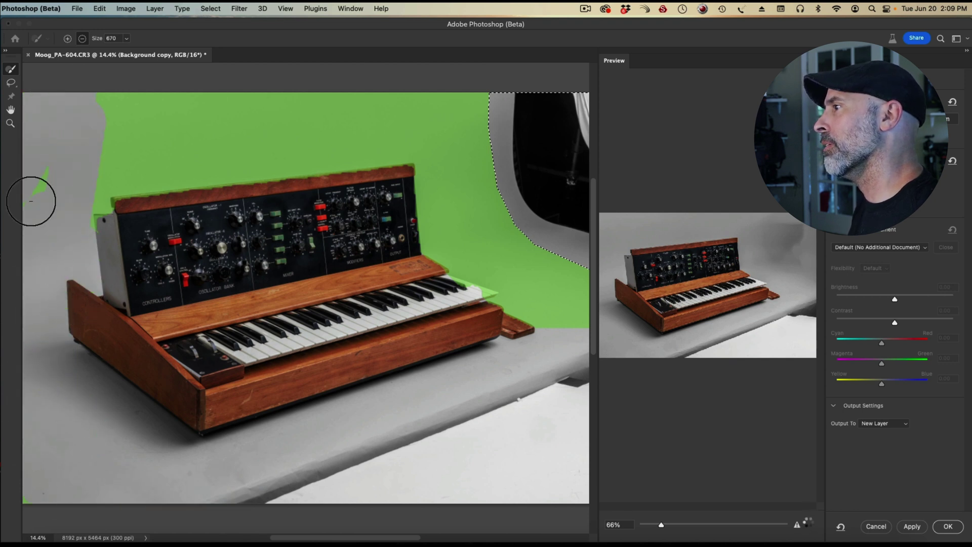
{"action": "mouse_move", "coordinate": [31, 201]}
{"action": "left_mouse_down"}
{"action": "mouse_move", "coordinate": [100, 217]}
{"action": "mouse_move", "coordinate": [140, 79]}
{"action": "left_mouse_up"}
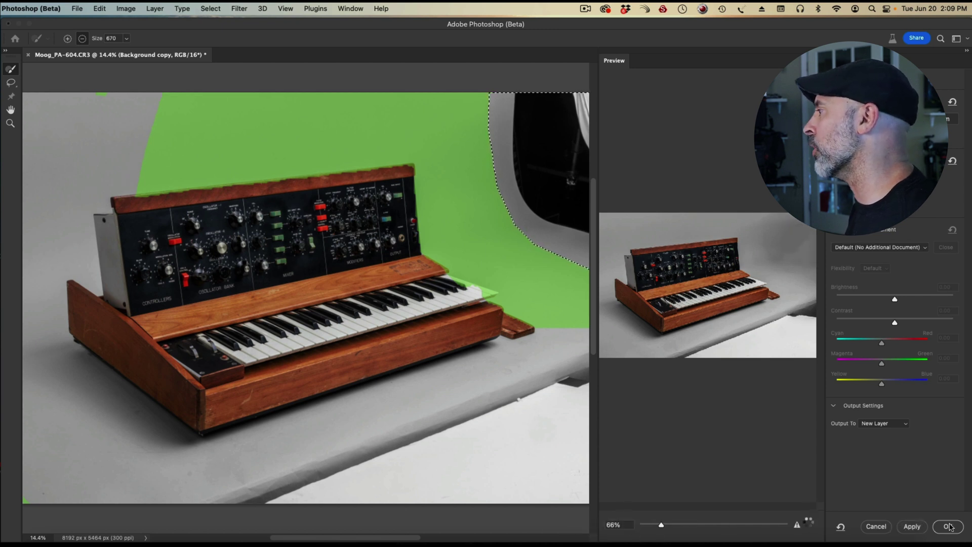
{"action": "left_click", "coordinate": [950, 527]}
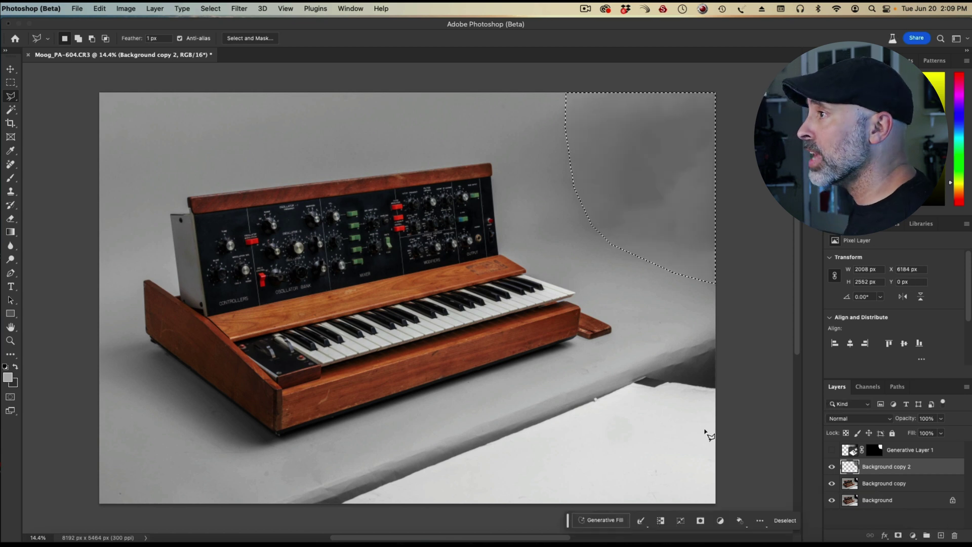
Deselect and toggle layer visibility to compare the content-aware fill with the generated corner
{"action": "left_click", "coordinate": [12, 83]}
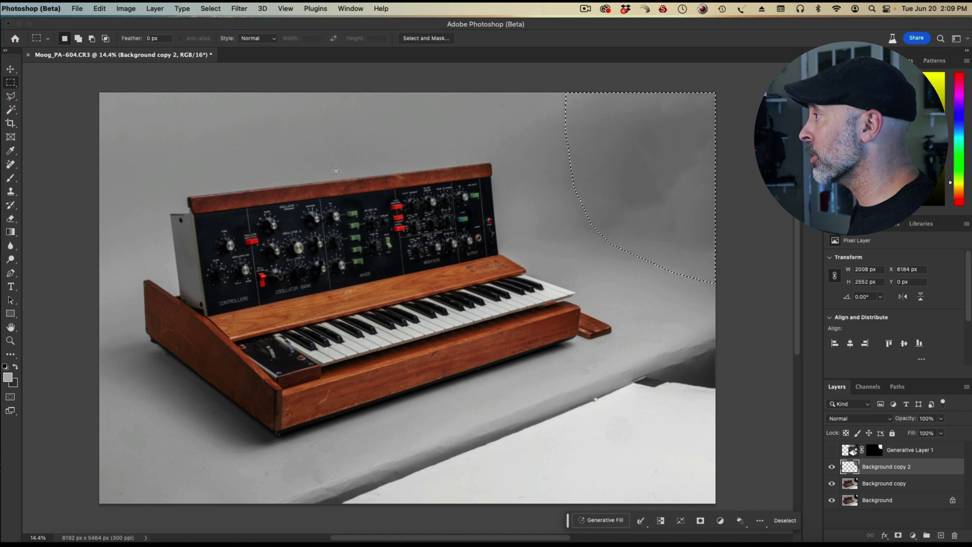
{"action": "left_click", "coordinate": [662, 235]}
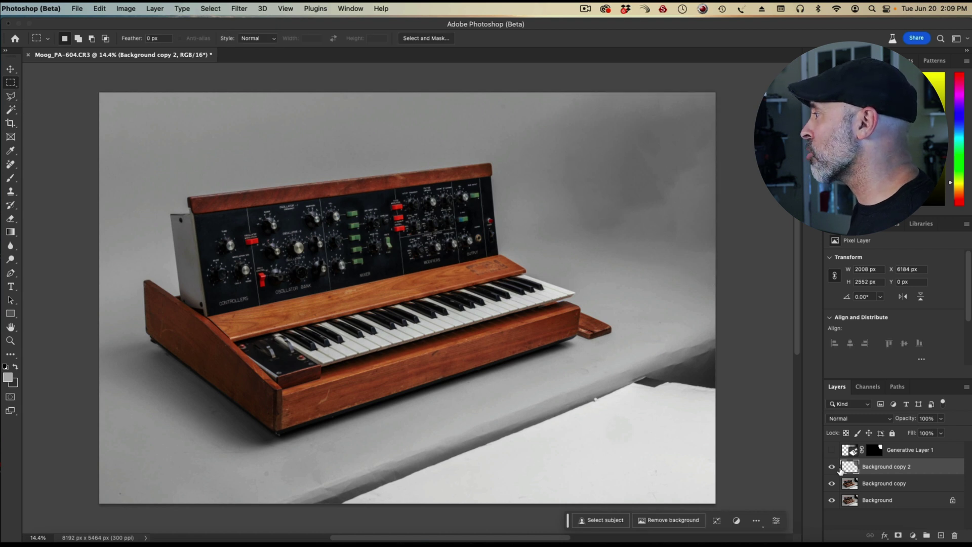
{"action": "left_click", "coordinate": [833, 467]}
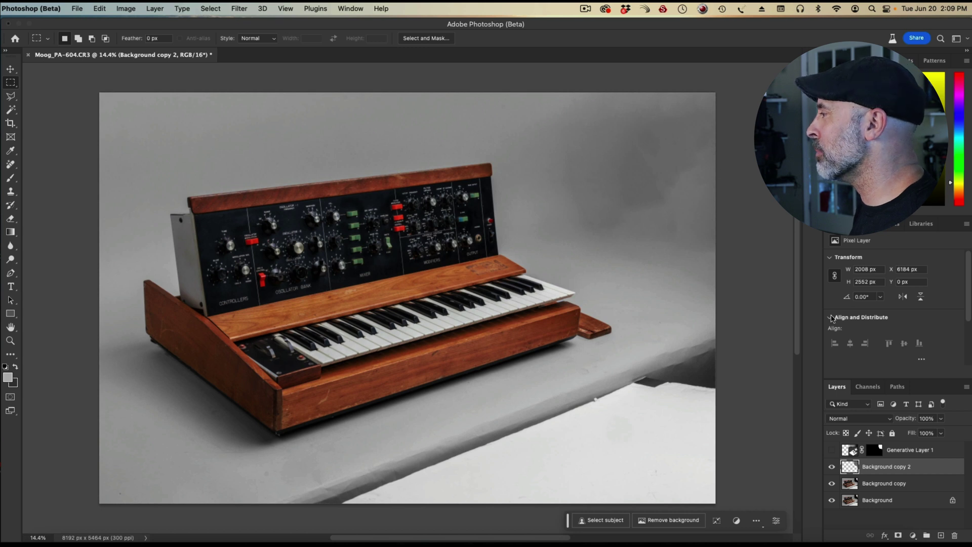
{"action": "left_click", "coordinate": [831, 450]}
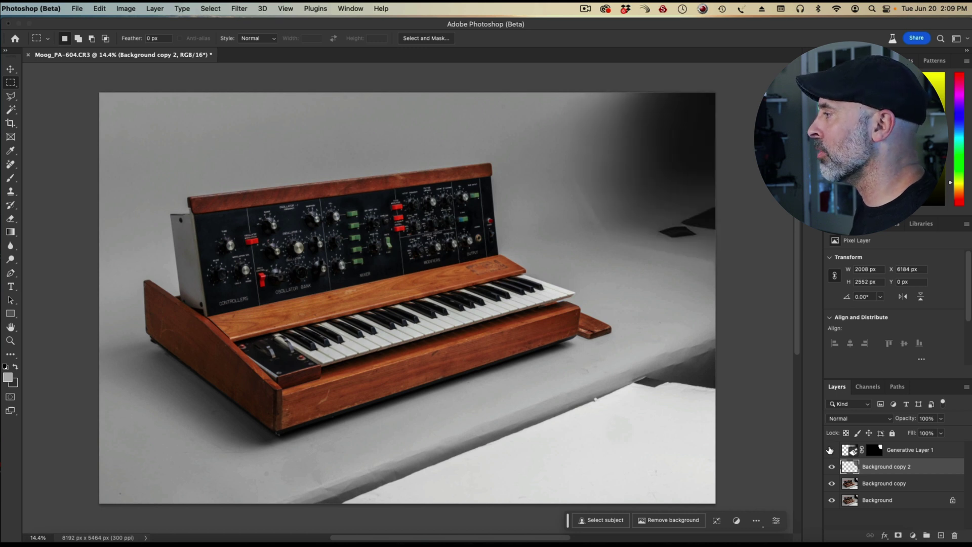
{"action": "left_click", "coordinate": [831, 450]}
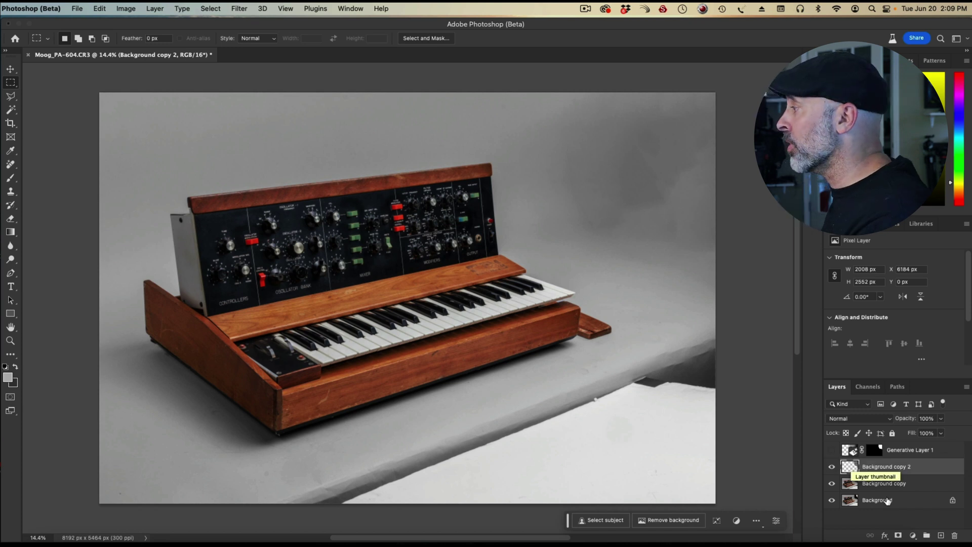
Merge Background copy 2 with Background copy (Ctrl+E)
{"action": "right_click", "coordinate": [888, 482]}
{"action": "left_click", "coordinate": [685, 373]}
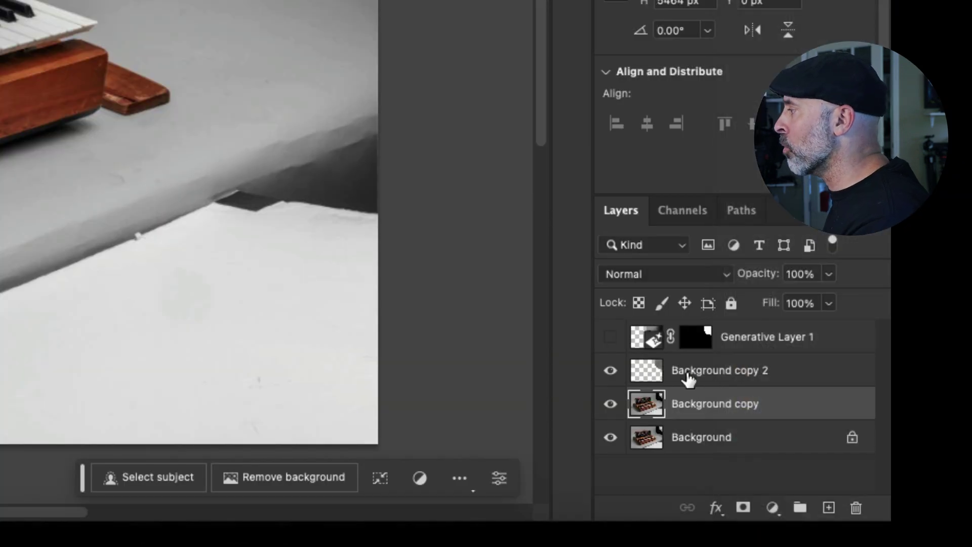
{"action": "key", "text": "ctrl+e"}
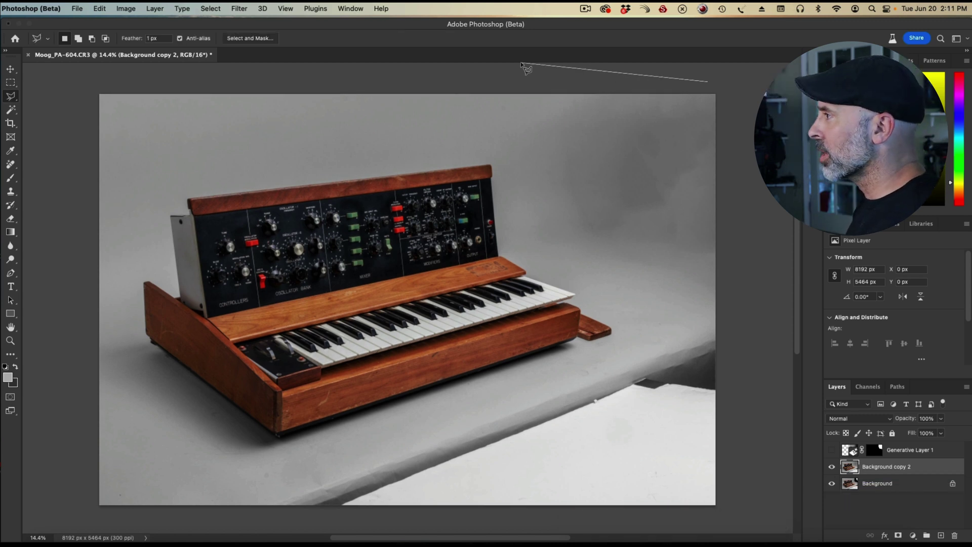
Lasso the upper-right backdrop corner, generative fill it, and keep the second variation
{"action": "left_click", "coordinate": [522, 64]}
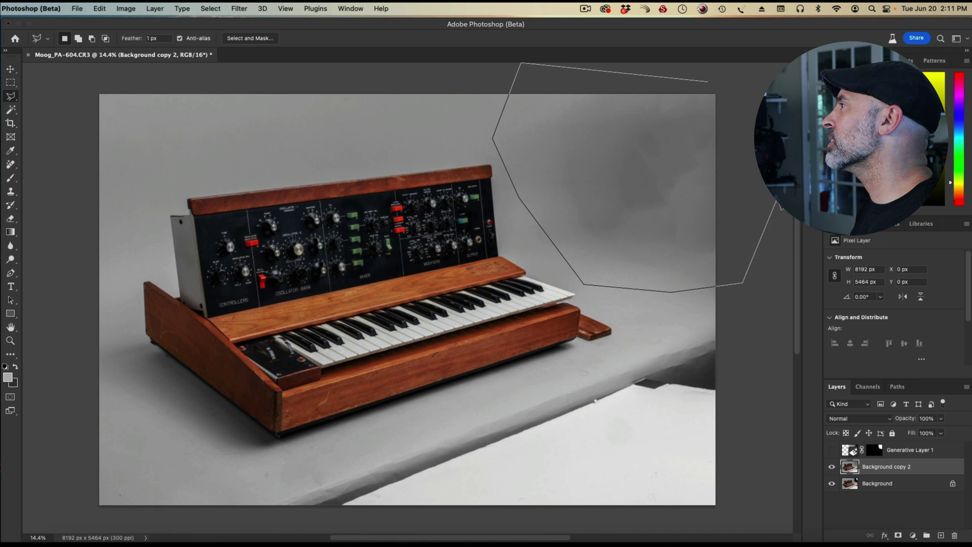
{"action": "double_click", "coordinate": [708, 81]}
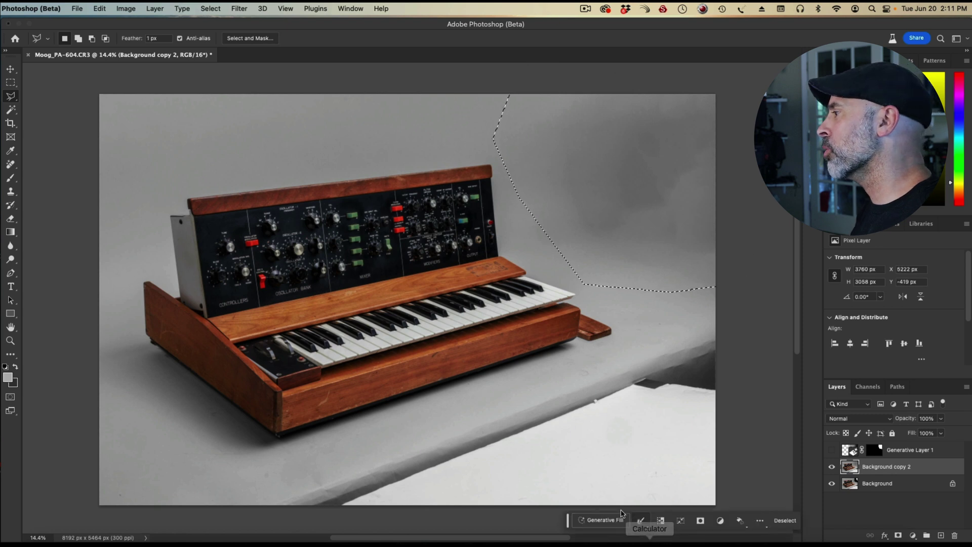
{"action": "left_click", "coordinate": [610, 521]}
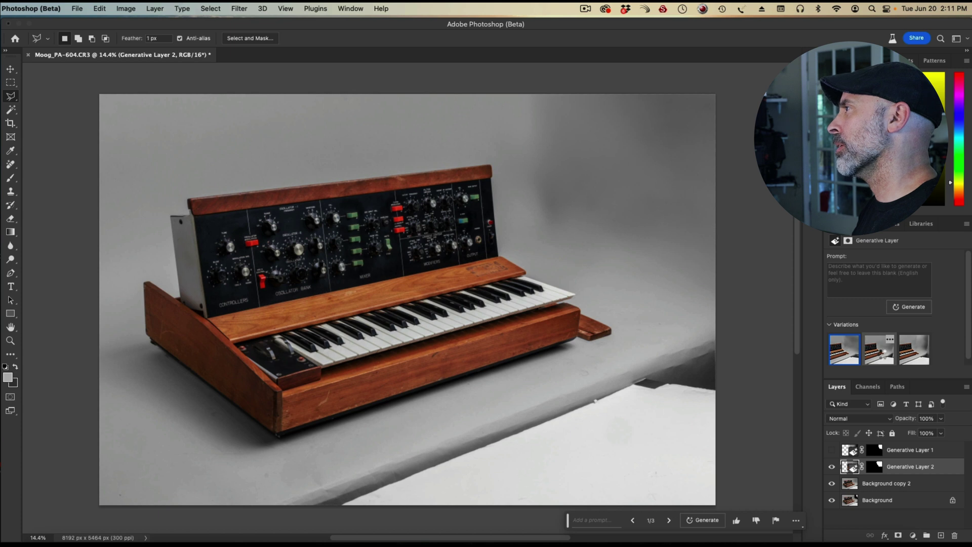
{"action": "left_click", "coordinate": [881, 350]}
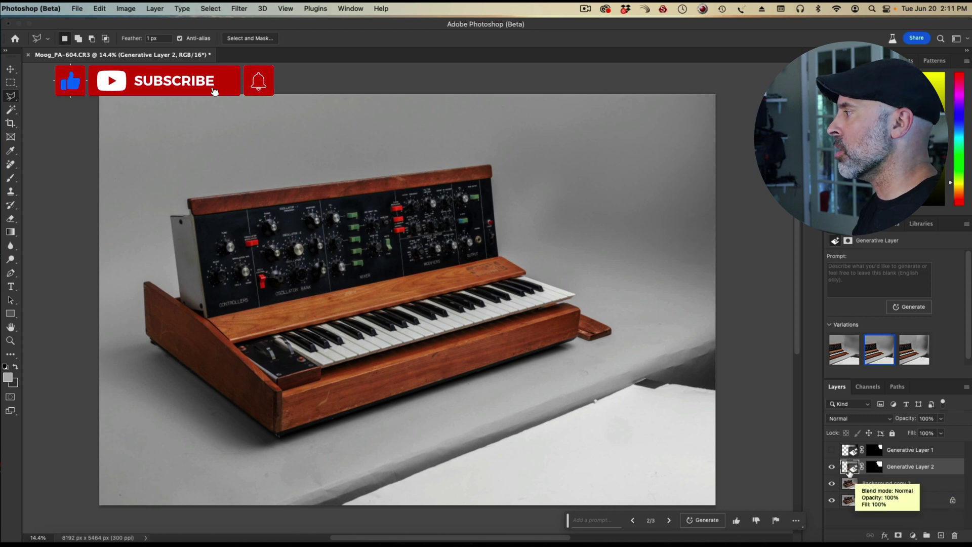
On Background copy 2, lasso the lower floor strip and apply Content-Aware Fill
{"action": "left_click", "coordinate": [882, 483]}
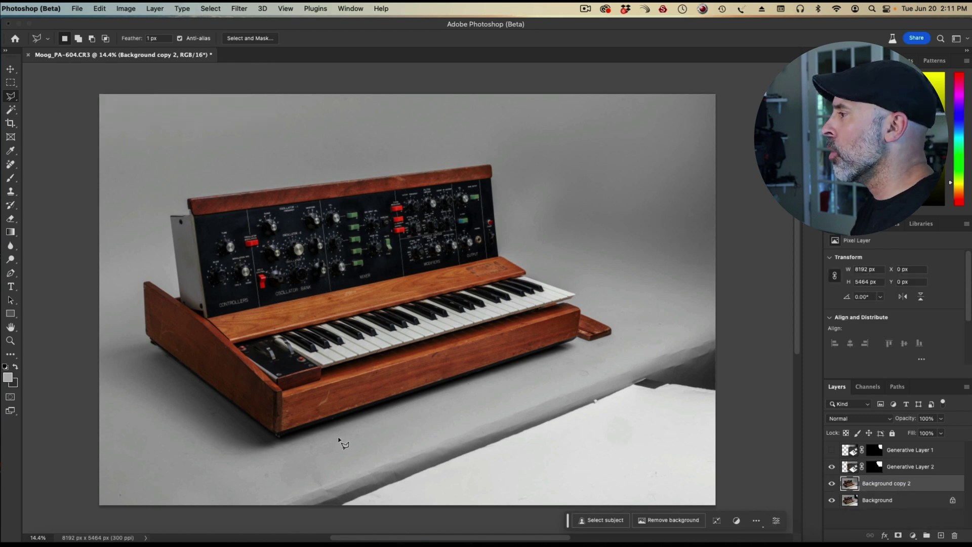
{"action": "left_click", "coordinate": [250, 512]}
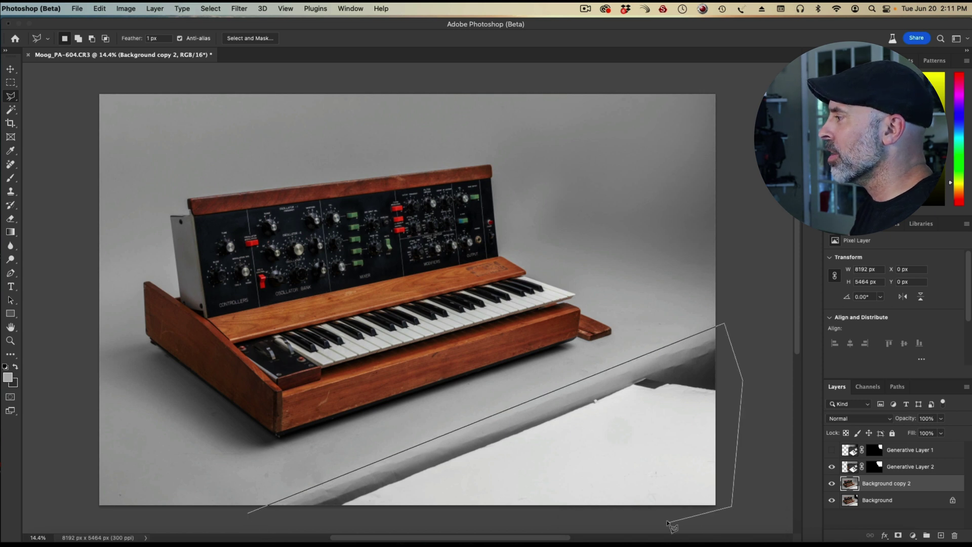
{"action": "left_click", "coordinate": [272, 520]}
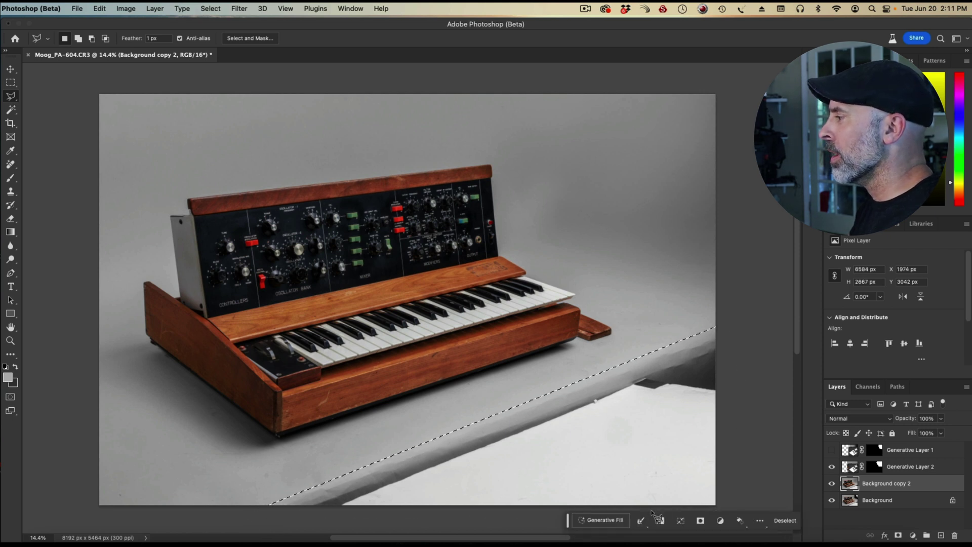
{"action": "left_click", "coordinate": [101, 10]}
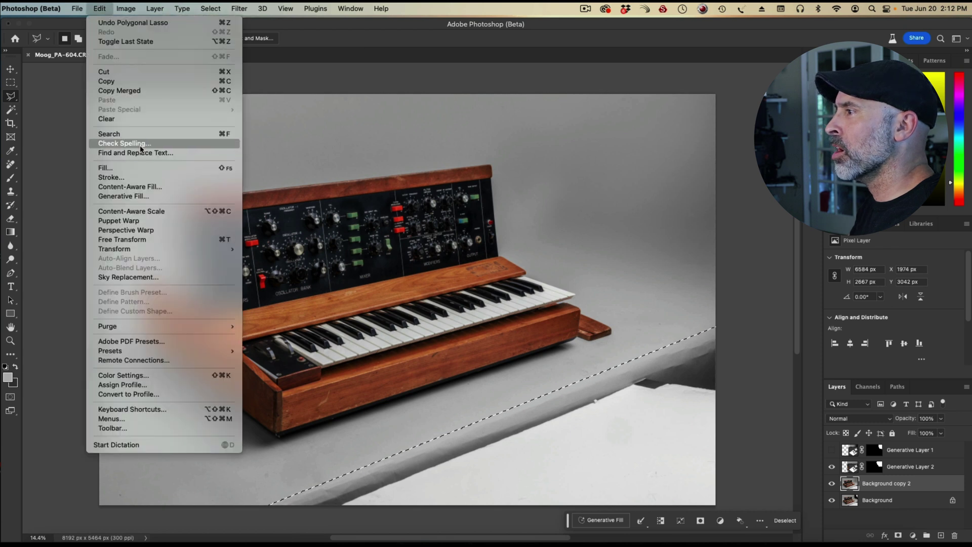
{"action": "left_click", "coordinate": [137, 186]}
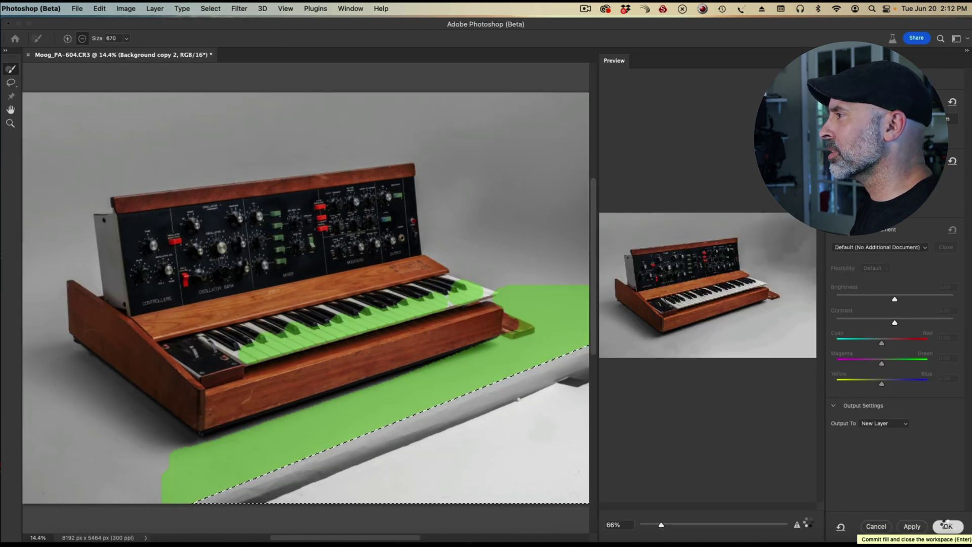
{"action": "left_click", "coordinate": [946, 525]}
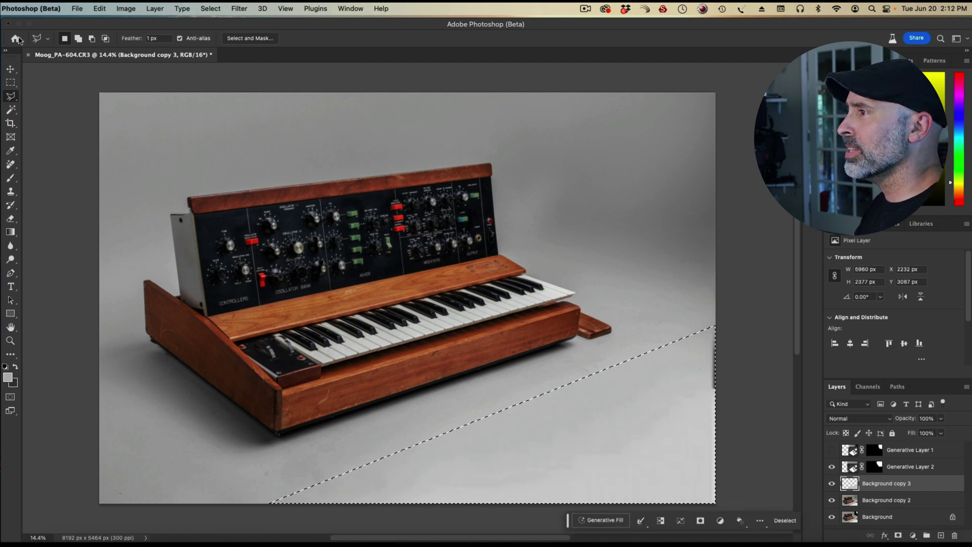
Deselect and merge the fill with Background copy 2 and Generative Layer 2
{"action": "key", "text": "ctrl+d"}
{"action": "key", "text": "m"}
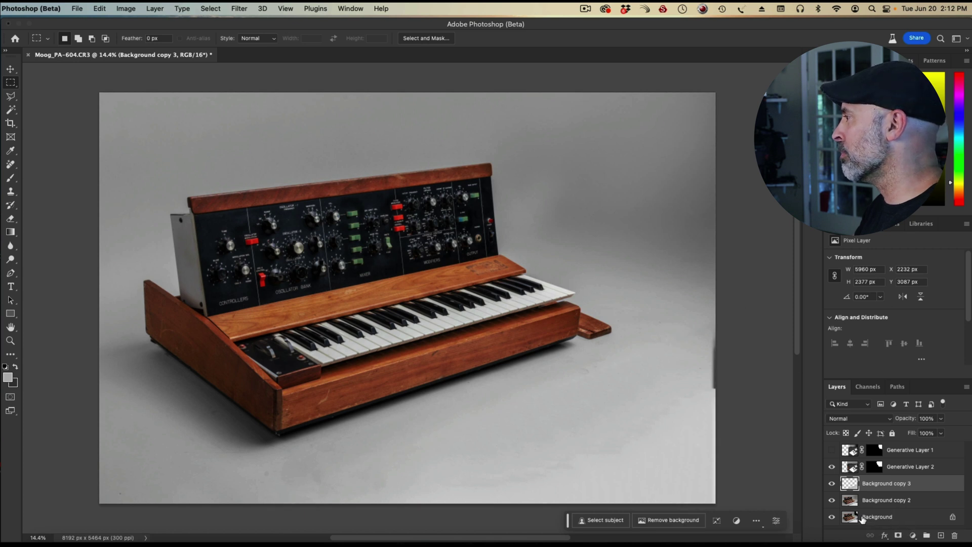
{"action": "left_click", "coordinate": [877, 500], "text": "shift"}
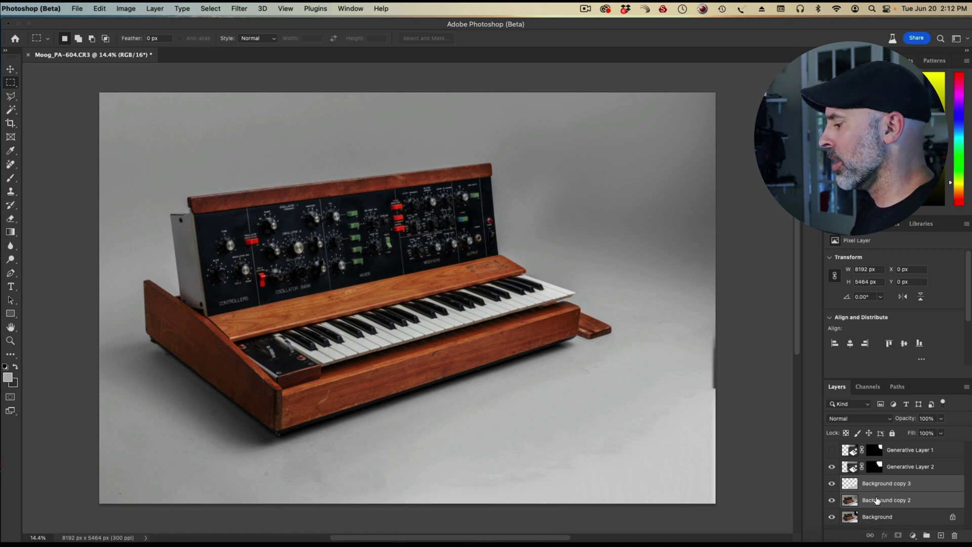
{"action": "key", "text": "ctrl+e"}
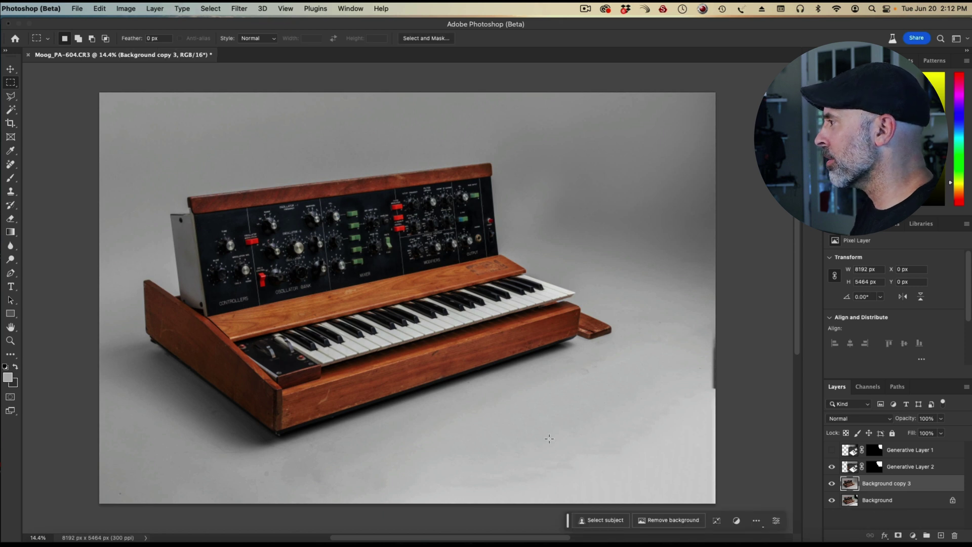
{"action": "left_click", "coordinate": [893, 472], "text": "shift"}
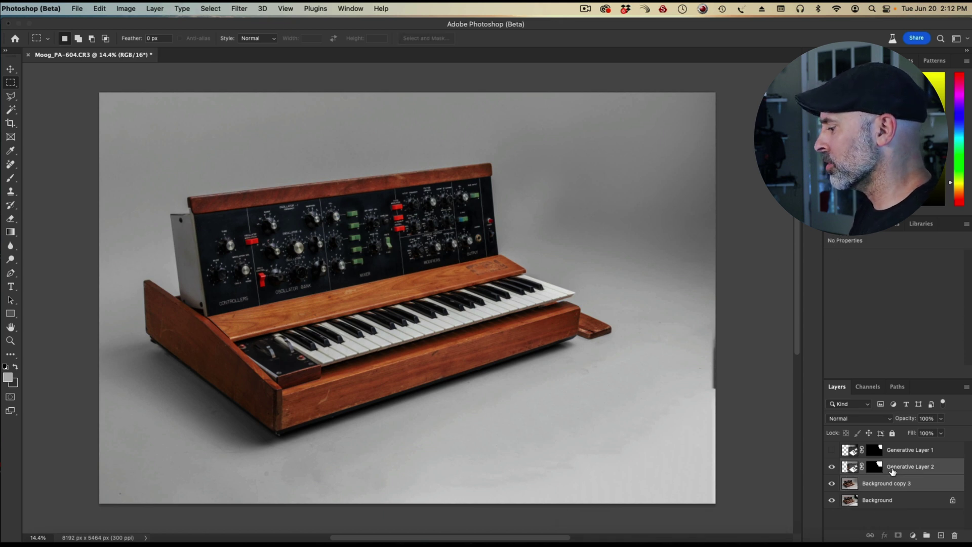
{"action": "key", "text": "ctrl+e"}
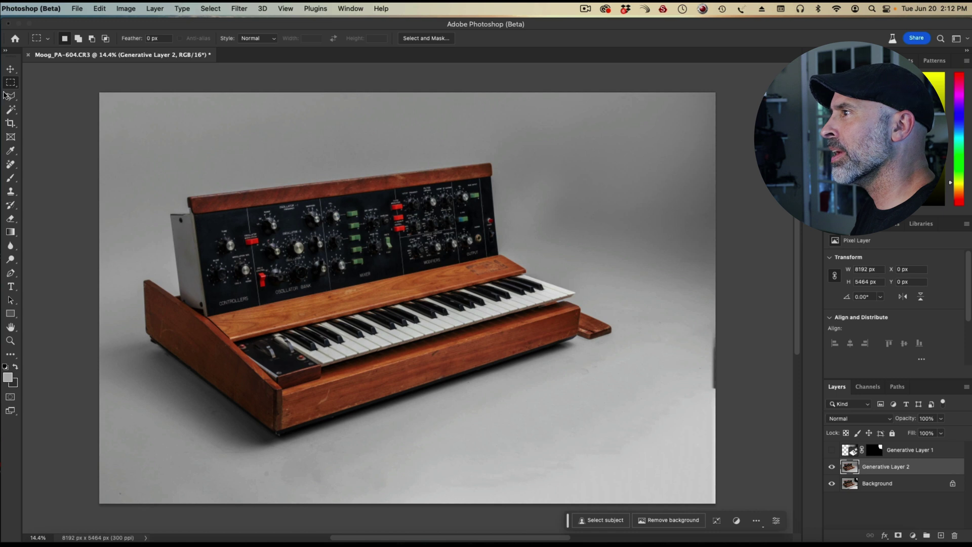
Outline the lower floor past the image's right and bottom edges with the Polygonal Lasso
{"action": "left_click", "coordinate": [8, 95]}
{"action": "left_click", "coordinate": [260, 496]}
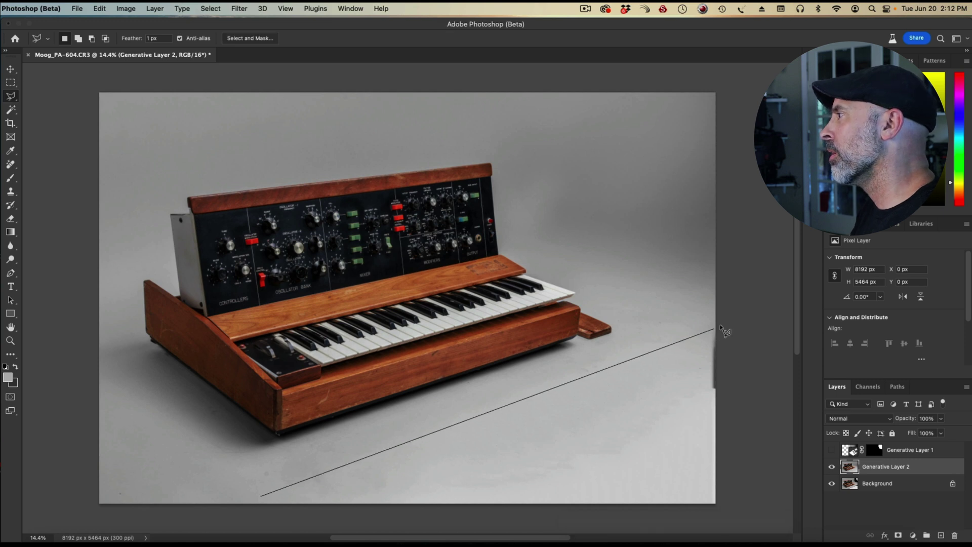
{"action": "left_click", "coordinate": [758, 369]}
{"action": "left_click", "coordinate": [735, 505]}
{"action": "left_click", "coordinate": [535, 529]}
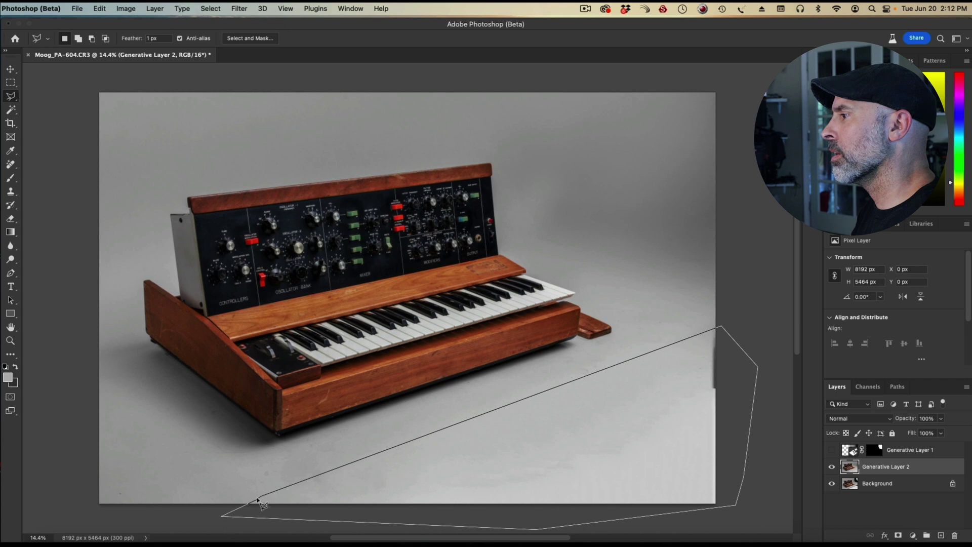
{"action": "left_click", "coordinate": [261, 501]}
Generate new floor, keep variation two, compare it, and merge Generative Layer 3 down
{"action": "left_click", "coordinate": [612, 520]}
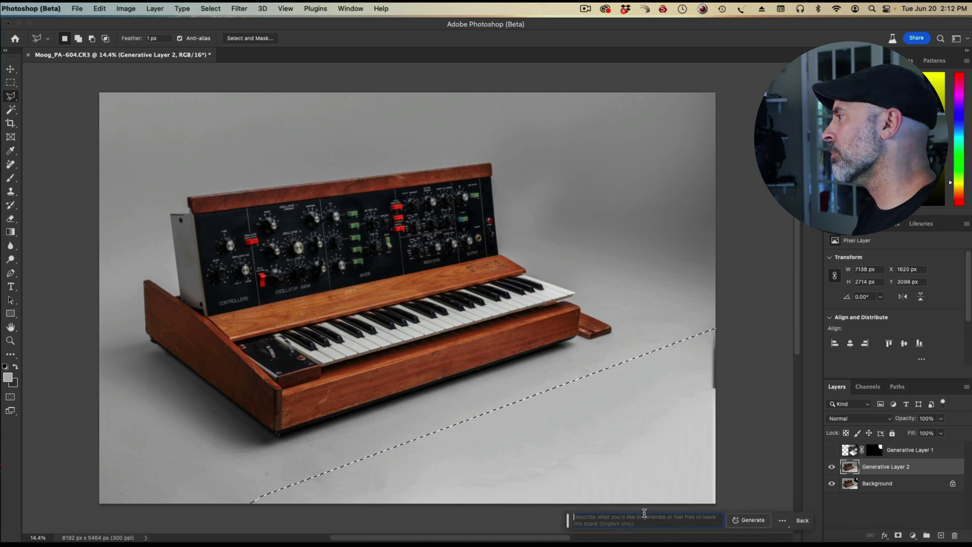
{"action": "left_click", "coordinate": [747, 519]}
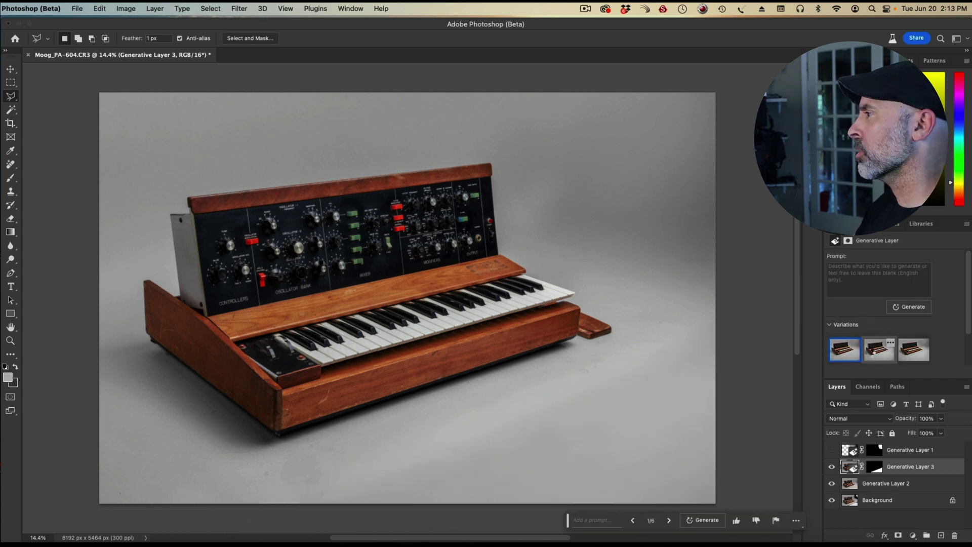
{"action": "left_click", "coordinate": [871, 356]}
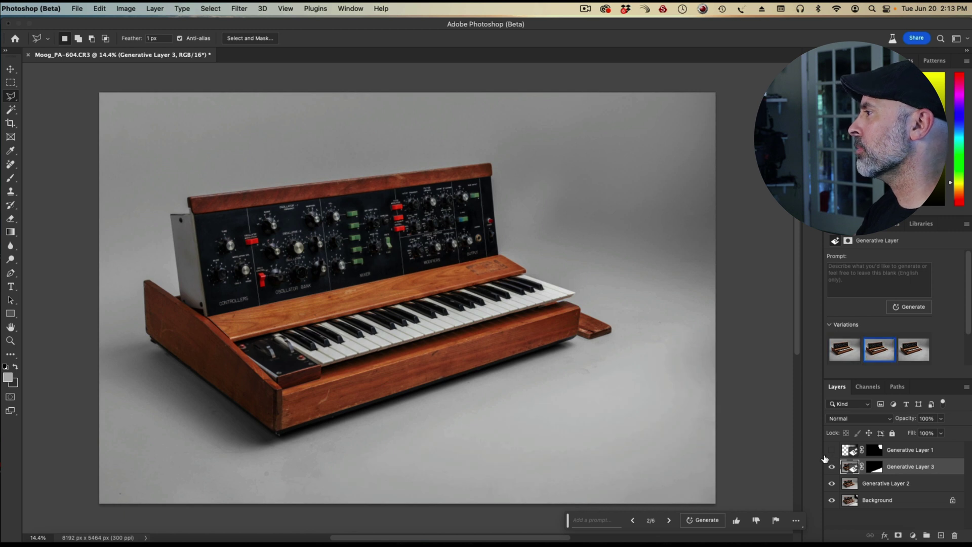
{"action": "left_click", "coordinate": [832, 466]}
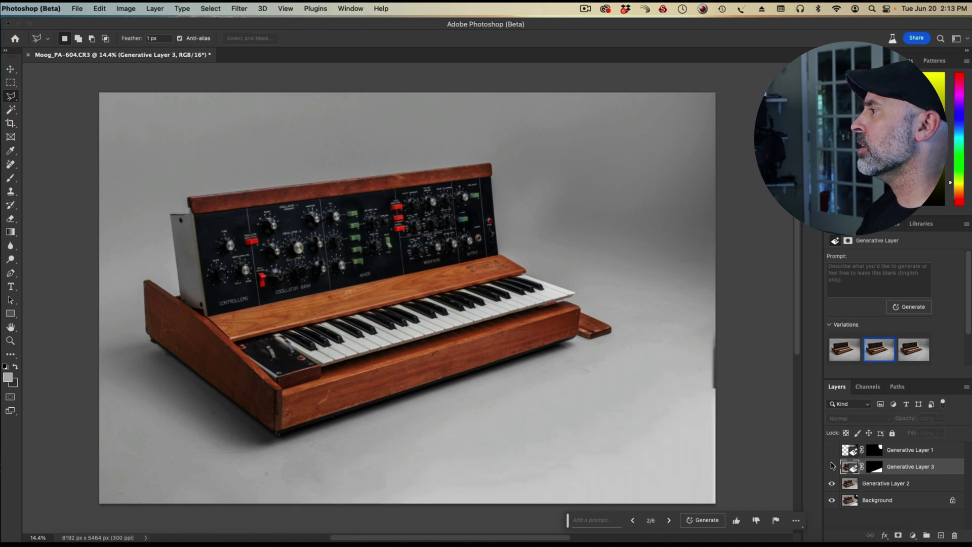
{"action": "left_click", "coordinate": [832, 466]}
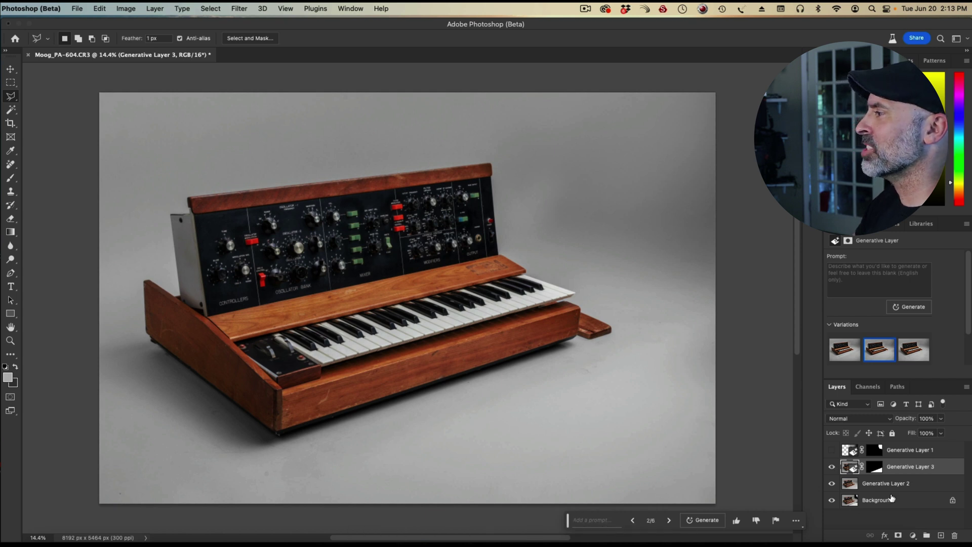
{"action": "key", "text": "ctrl+e"}
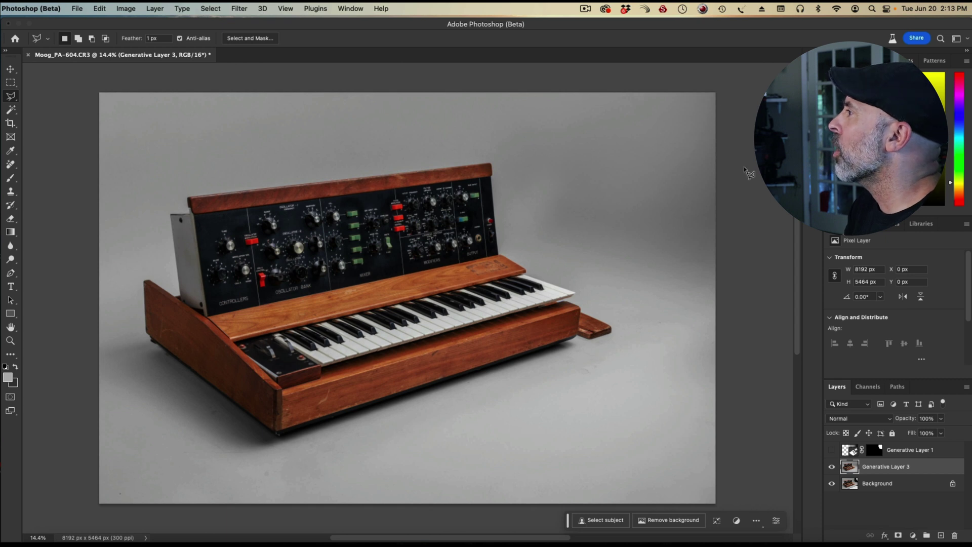
Lasso the backdrop behind the panel top, generate a fill, and toggle it to compare
{"action": "left_click", "coordinate": [758, 74]}
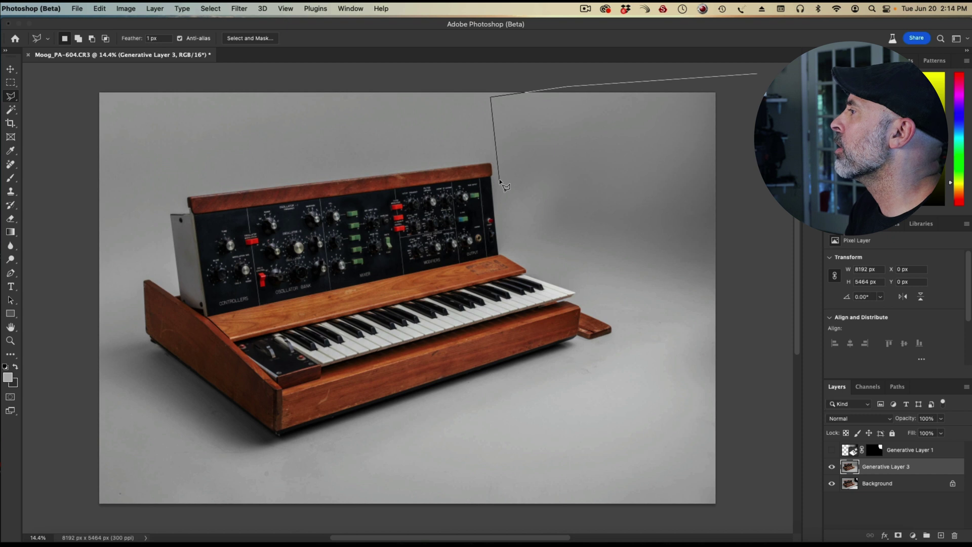
{"action": "left_click_drag", "start_coordinate": [652, 310], "coordinate": [711, 316]}
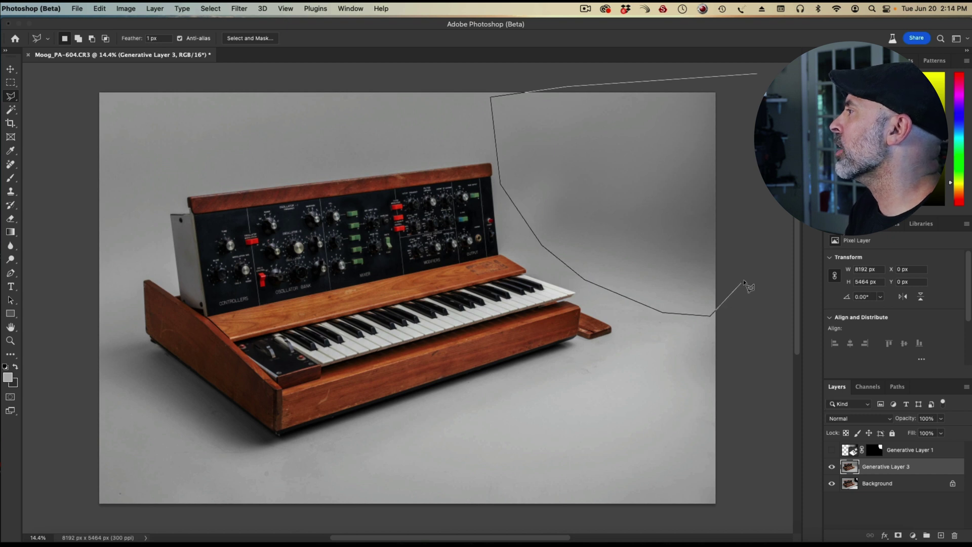
{"action": "left_click", "coordinate": [759, 75]}
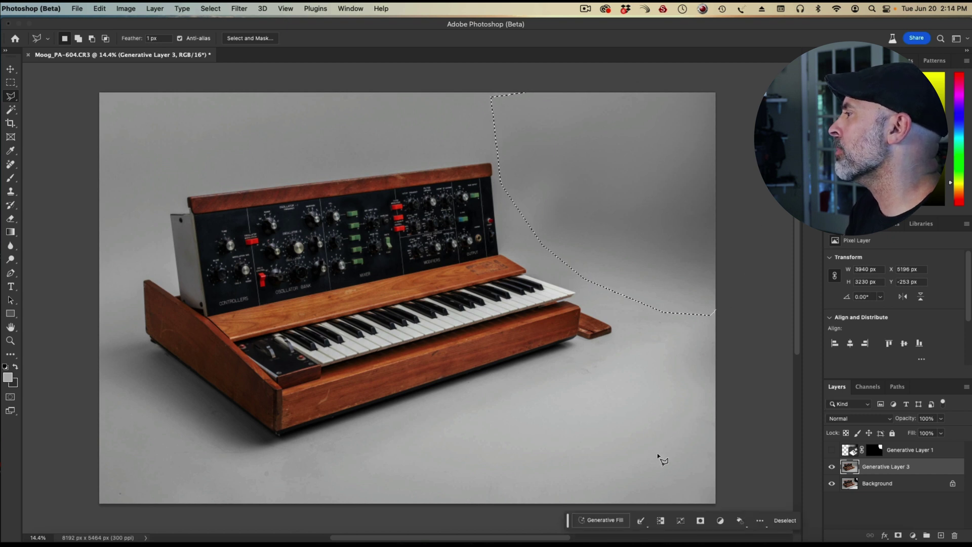
{"action": "left_click", "coordinate": [606, 520]}
{"action": "left_click", "coordinate": [748, 520]}
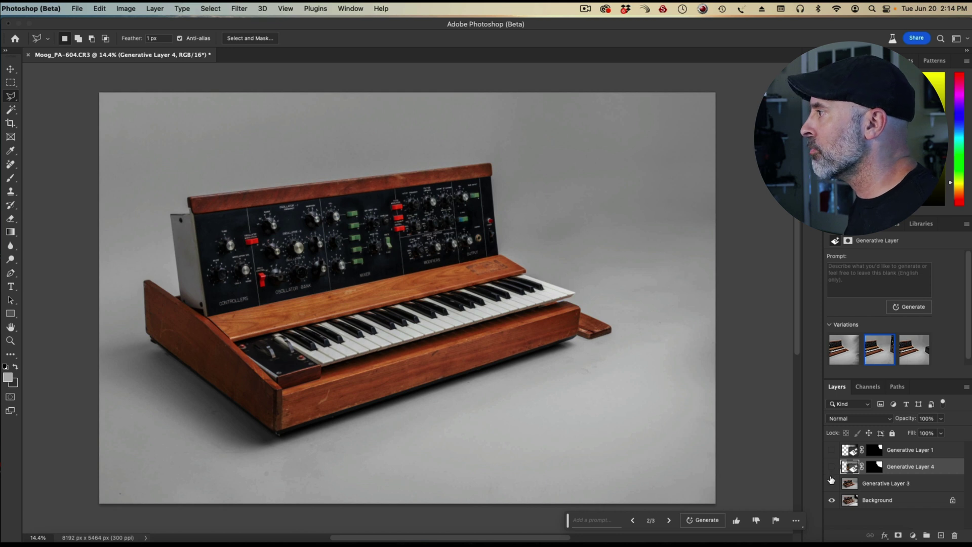
{"action": "left_click", "coordinate": [831, 479]}
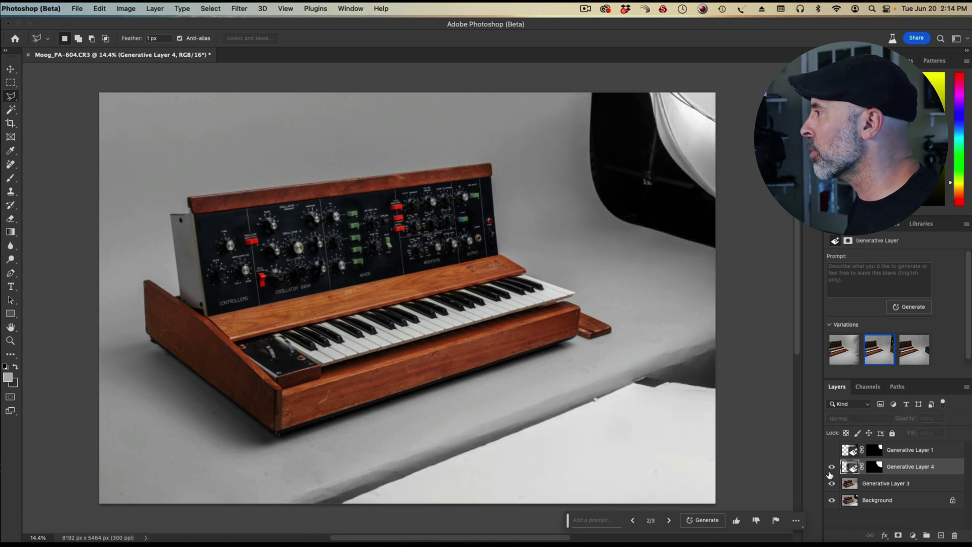
{"action": "left_click", "coordinate": [830, 469]}
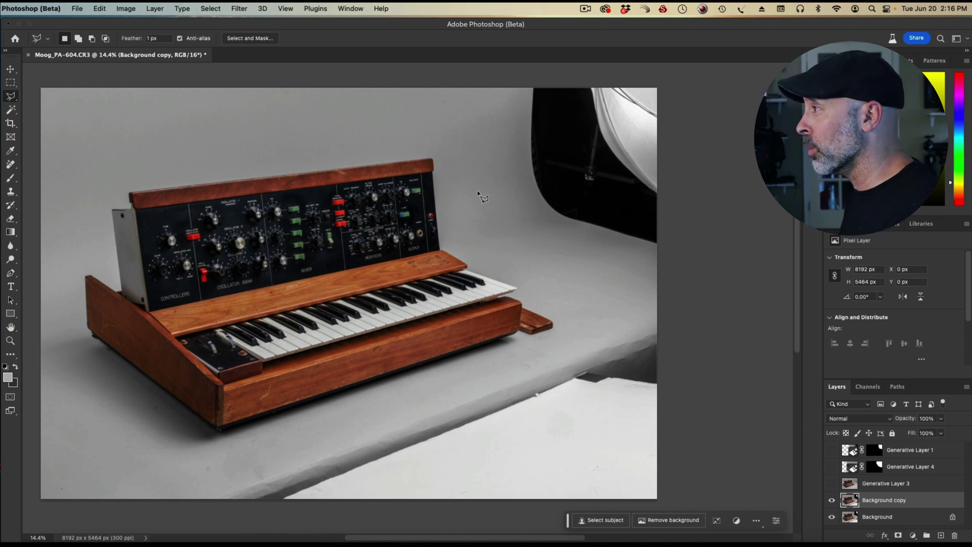
Outline the black top-right backdrop edge, redoing it as a larger selection
{"action": "left_click", "coordinate": [519, 76]}
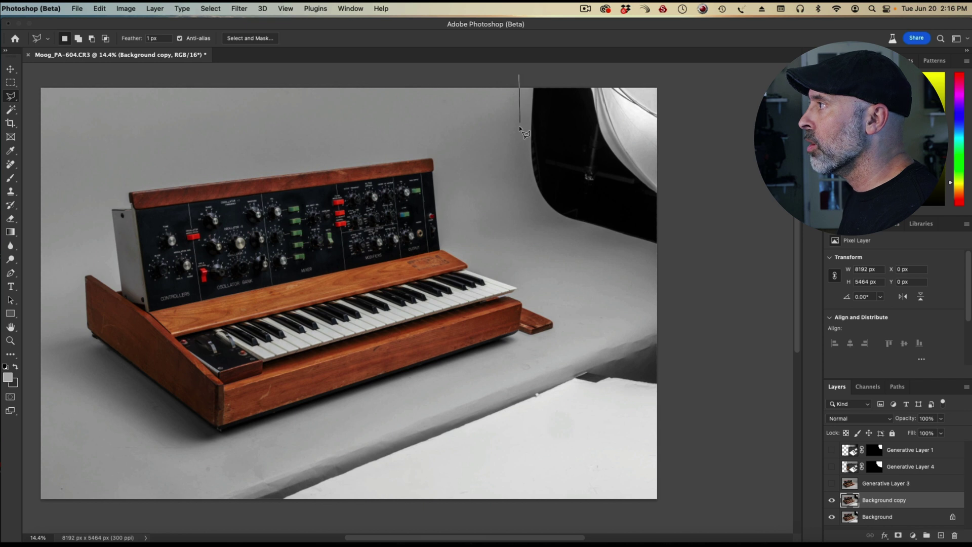
{"action": "left_click_drag", "start_coordinate": [534, 183], "coordinate": [537, 194]}
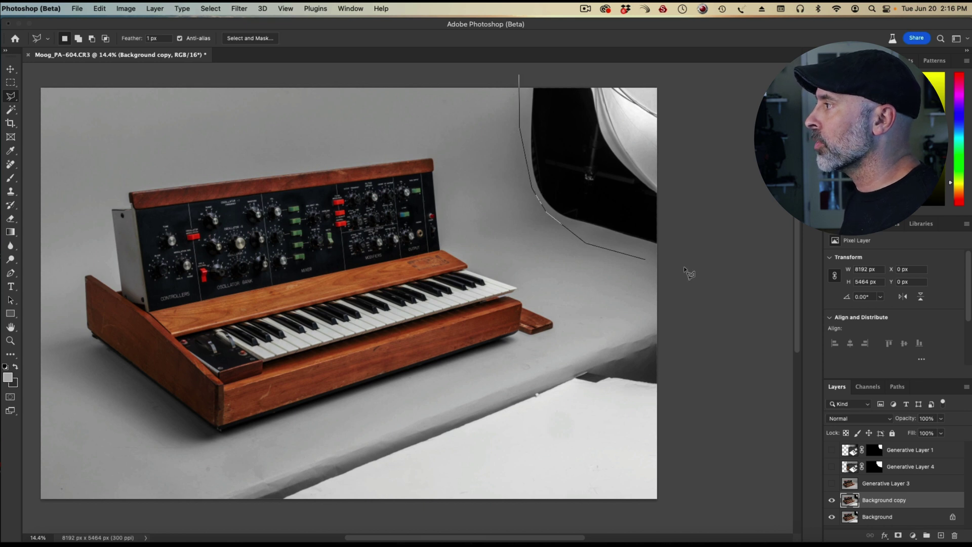
{"action": "left_click", "coordinate": [695, 67]}
{"action": "double_click", "coordinate": [557, 66]}
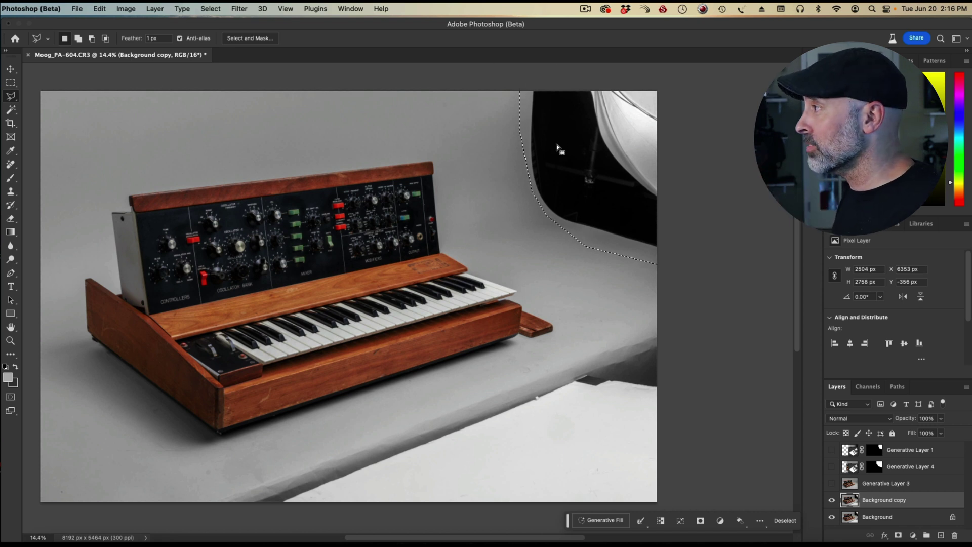
{"action": "left_click", "coordinate": [467, 78]}
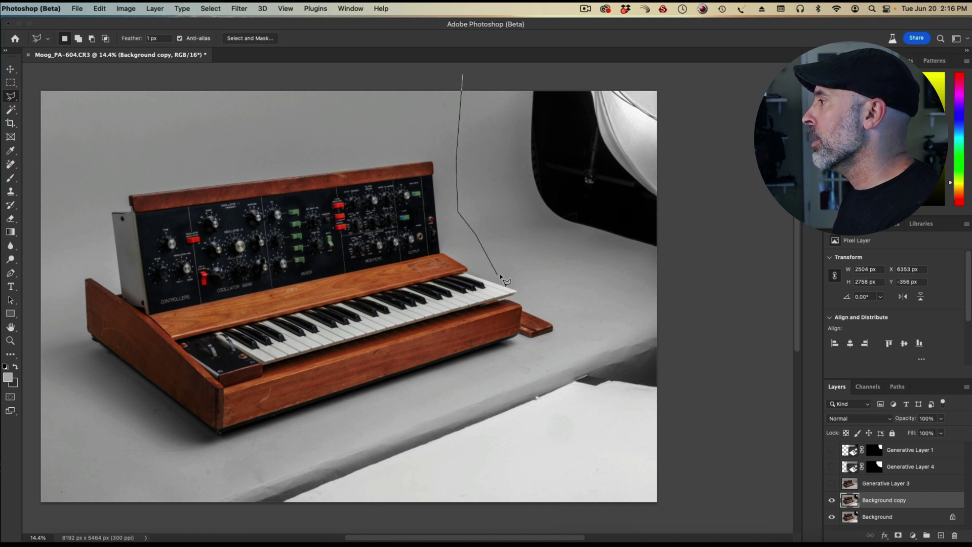
{"action": "mouse_move", "coordinate": [540, 286]}
{"action": "left_mouse_down"}
{"action": "mouse_move", "coordinate": [686, 291]}
{"action": "mouse_move", "coordinate": [721, 108]}
{"action": "mouse_move", "coordinate": [716, 96]}
{"action": "mouse_move", "coordinate": [590, 74]}
{"action": "left_mouse_up"}
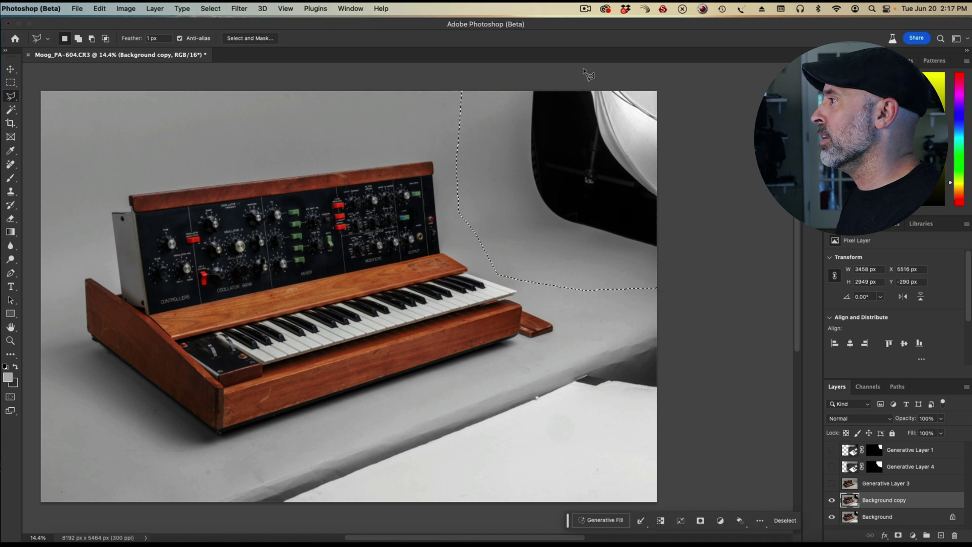
Generate new backdrop for the selection and keep the second of three variations
{"action": "left_click", "coordinate": [605, 520]}
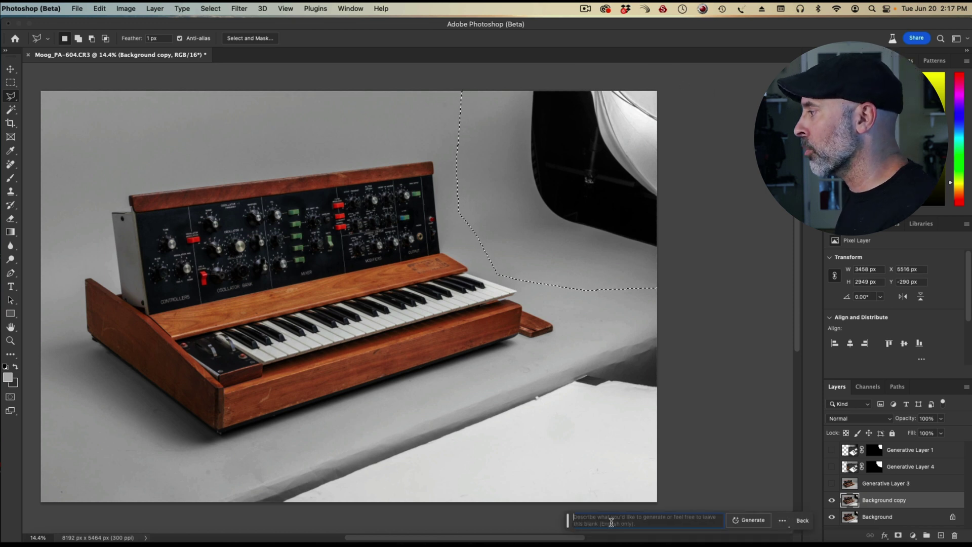
{"action": "left_click", "coordinate": [750, 520]}
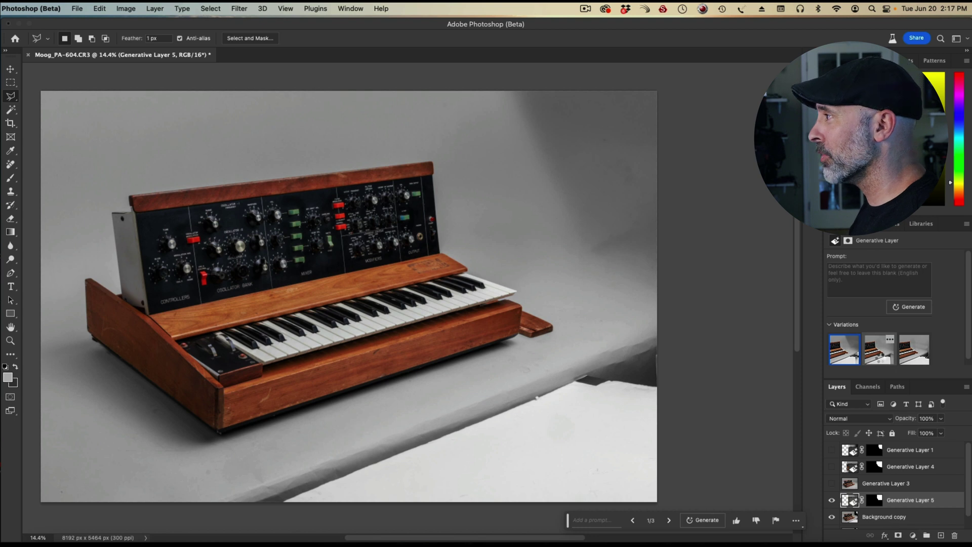
{"action": "left_click", "coordinate": [881, 362]}
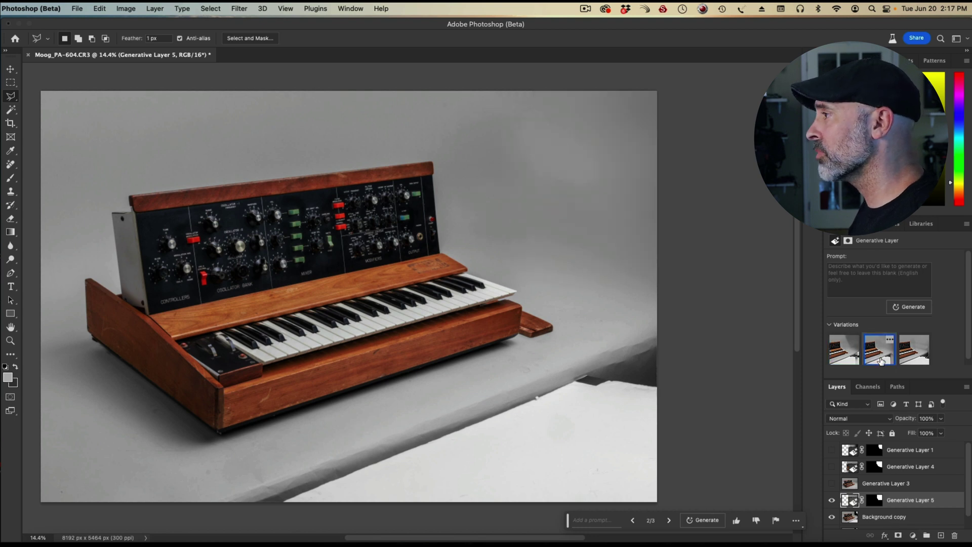
{"action": "mouse_move", "coordinate": [914, 350]}
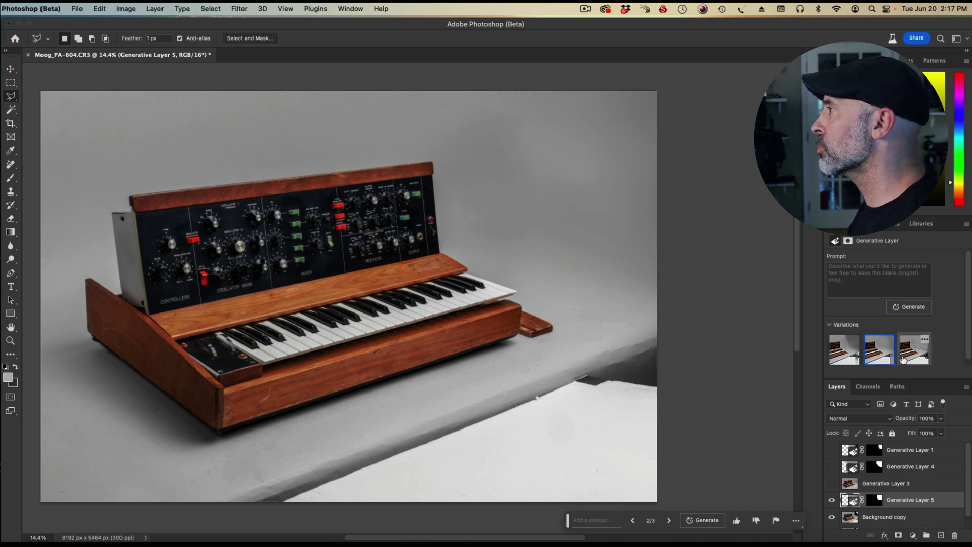
{"action": "left_click", "coordinate": [903, 360]}
{"action": "left_click", "coordinate": [875, 356]}
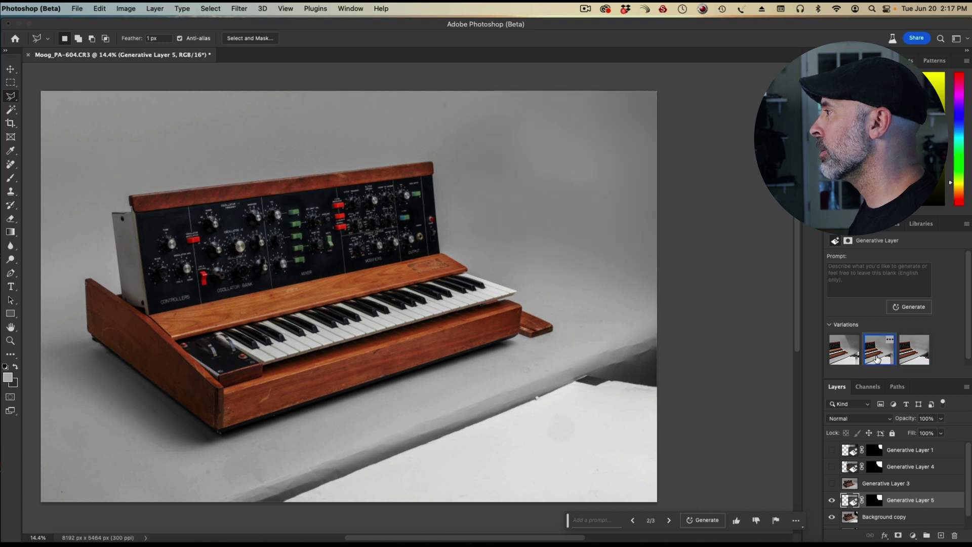
{"action": "scroll", "coordinate": [903, 502], "scroll_direction": "down", "scroll_amount": 1}
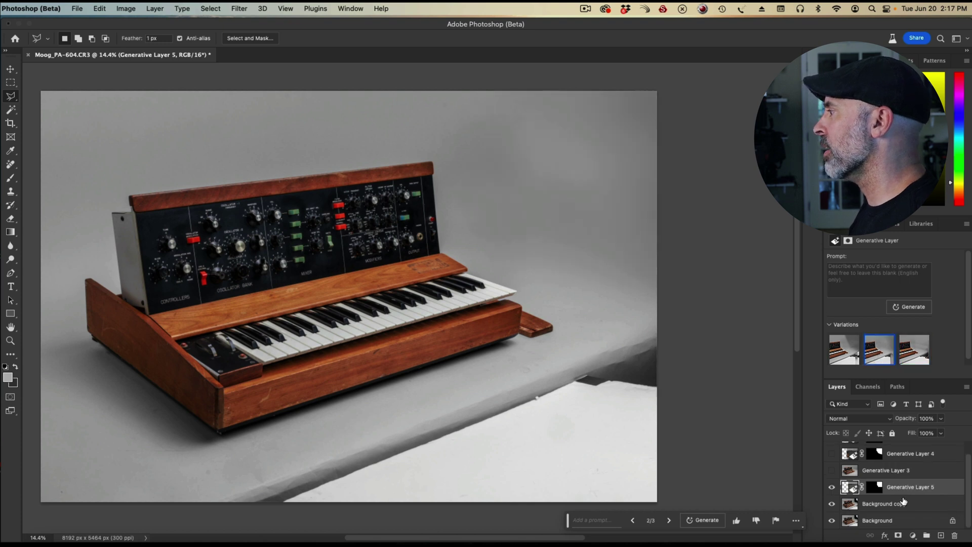
Toggle the new fill to compare, then merge it into the photo layer
{"action": "left_click", "coordinate": [831, 487]}
{"action": "left_click", "coordinate": [832, 487]}
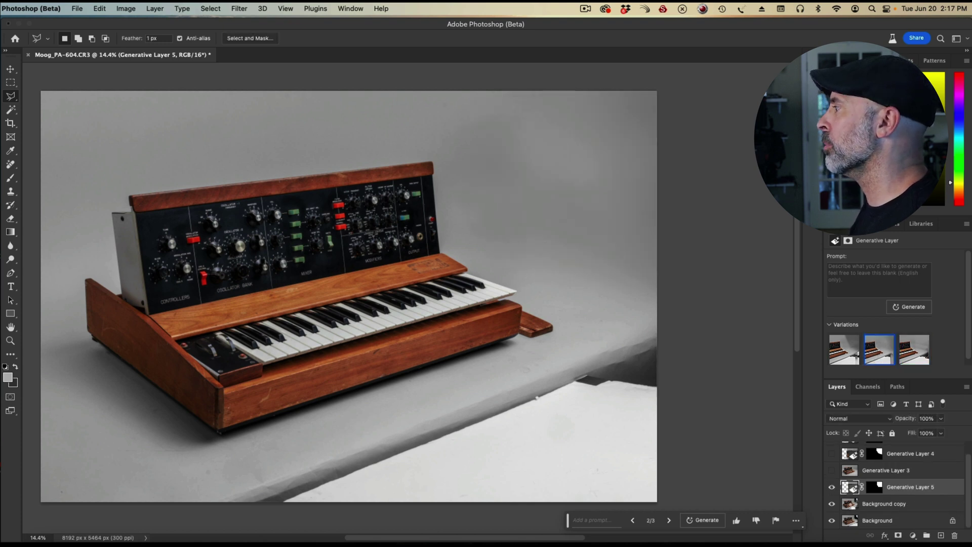
{"action": "left_click", "coordinate": [867, 507], "text": "super"}
{"action": "key", "text": "super+e"}
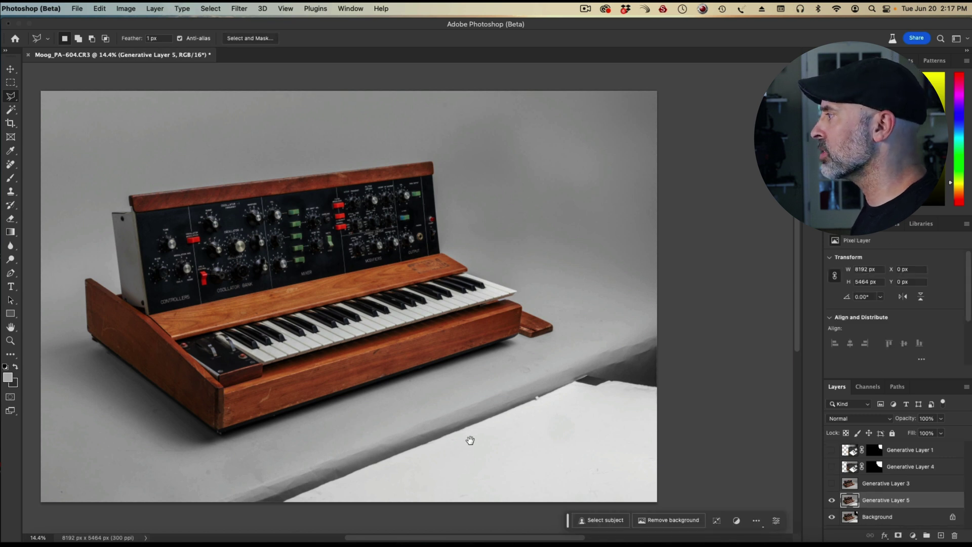
Outline the white paper on the bottom-right floor with the Polygonal Lasso
{"action": "left_click_drag", "start_coordinate": [471, 440], "coordinate": [491, 391]}
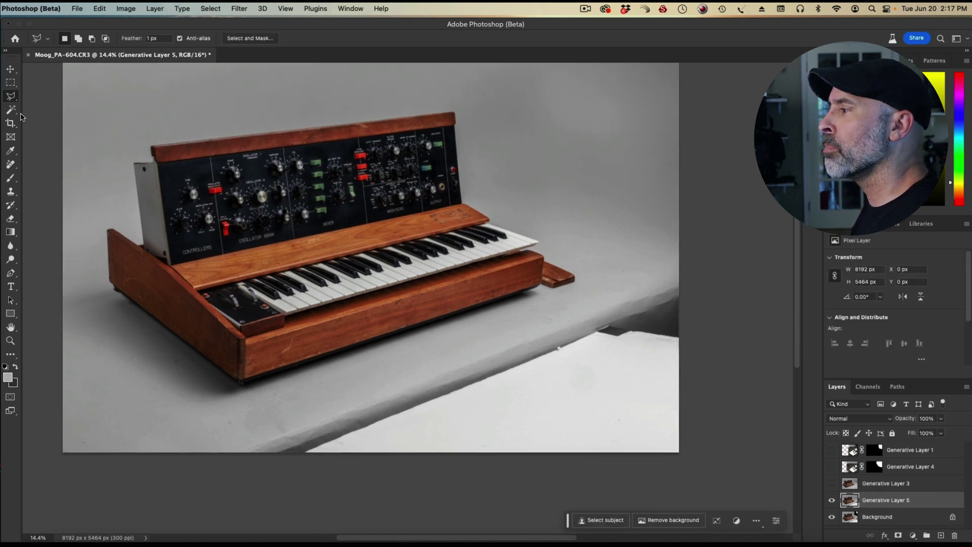
{"action": "left_click", "coordinate": [169, 463]}
{"action": "left_click", "coordinate": [308, 389]}
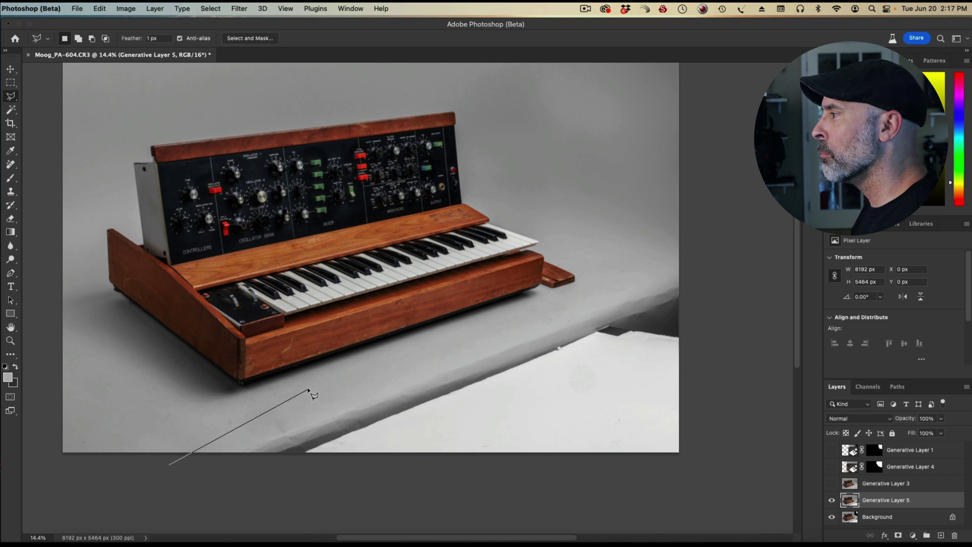
{"action": "left_click", "coordinate": [696, 261]}
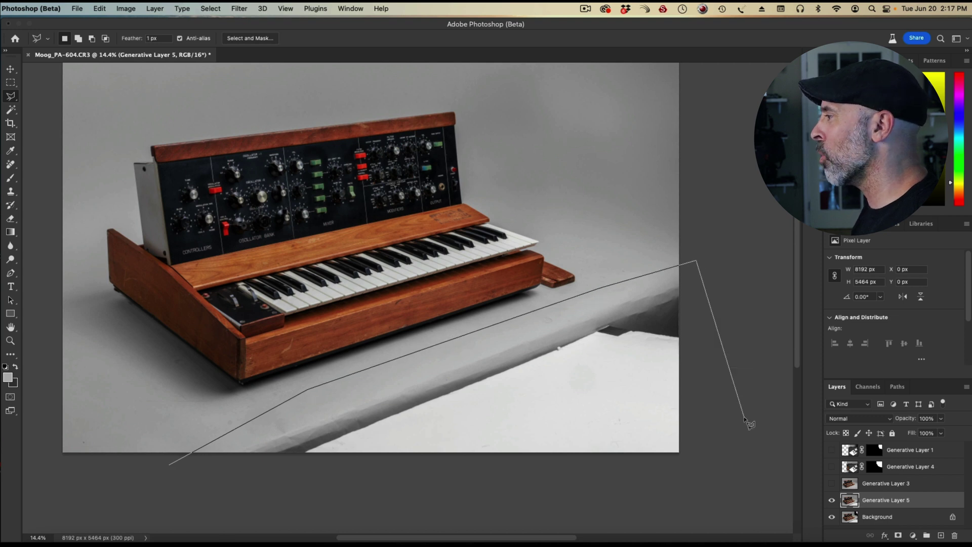
{"action": "left_click", "coordinate": [742, 426]}
{"action": "left_click", "coordinate": [708, 474]}
{"action": "double_click", "coordinate": [221, 493]}
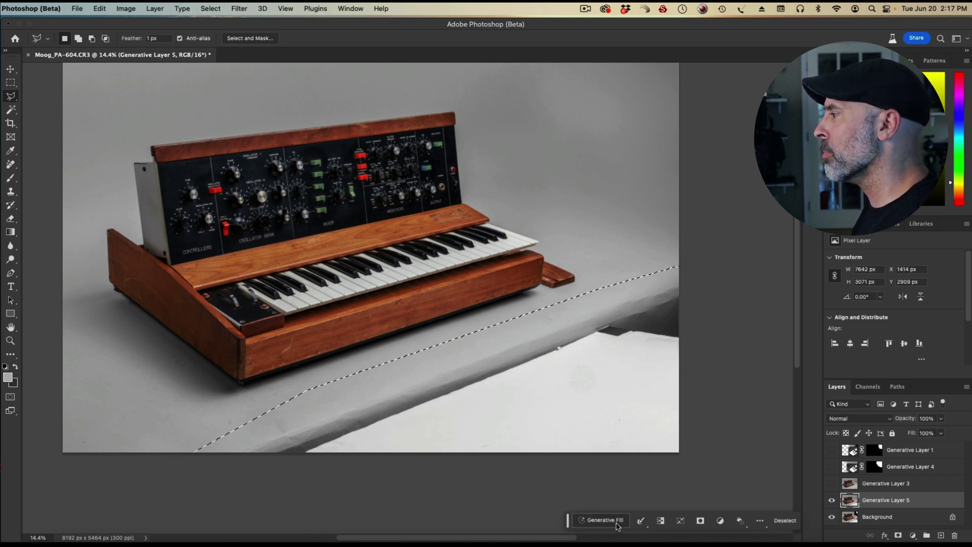
Generate seamless floor for the selection and toggle Generative Layer 6 to compare
{"action": "left_click", "coordinate": [591, 520]}
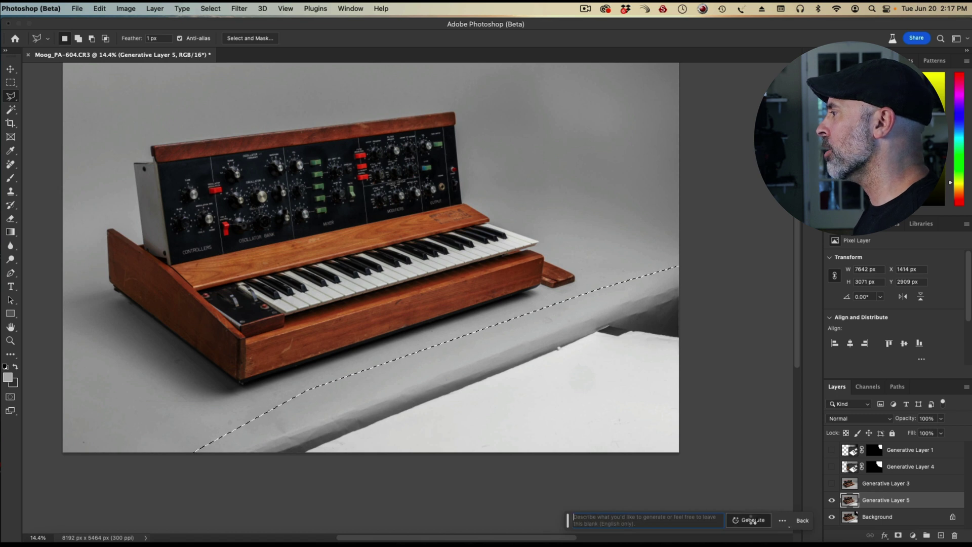
{"action": "left_click", "coordinate": [752, 520]}
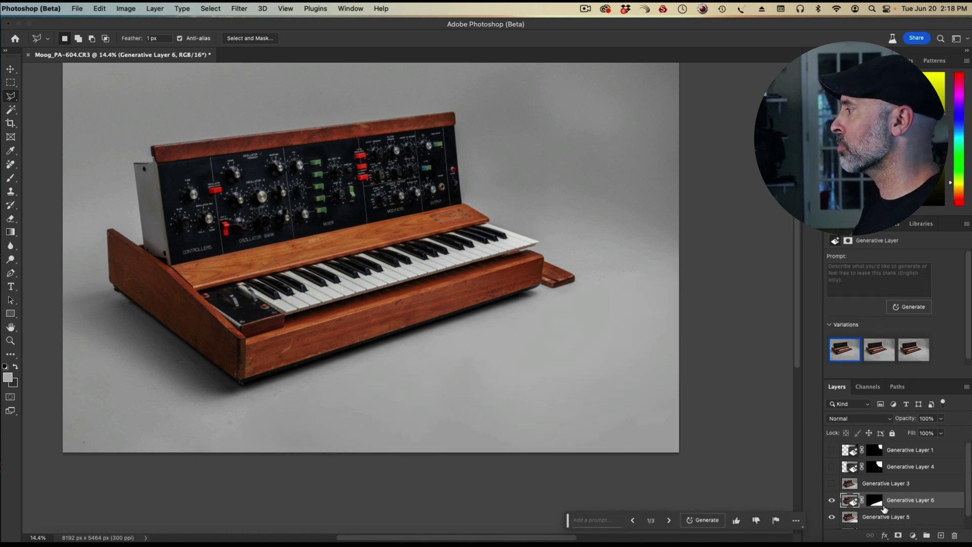
{"action": "left_click", "coordinate": [833, 501]}
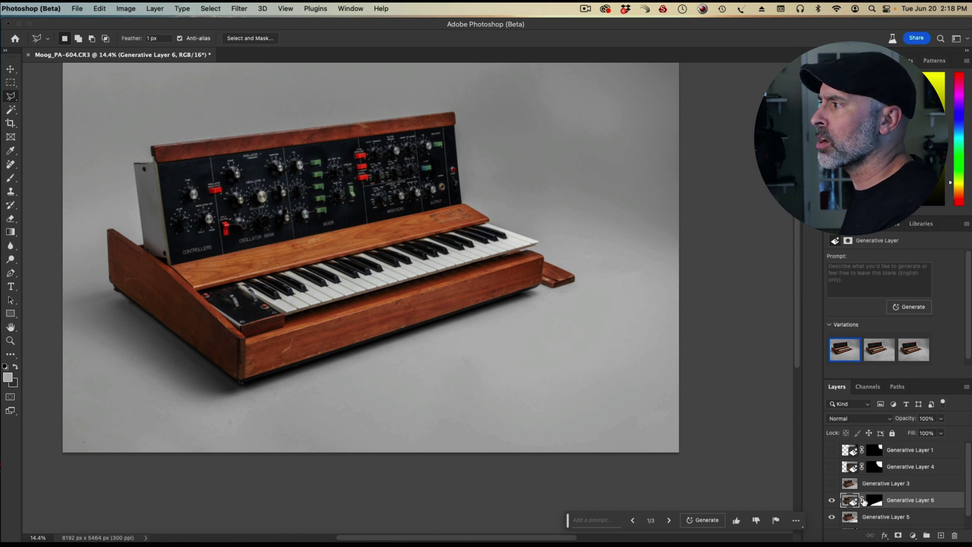
{"action": "left_click_drag", "start_coordinate": [427, 253], "coordinate": [454, 291]}
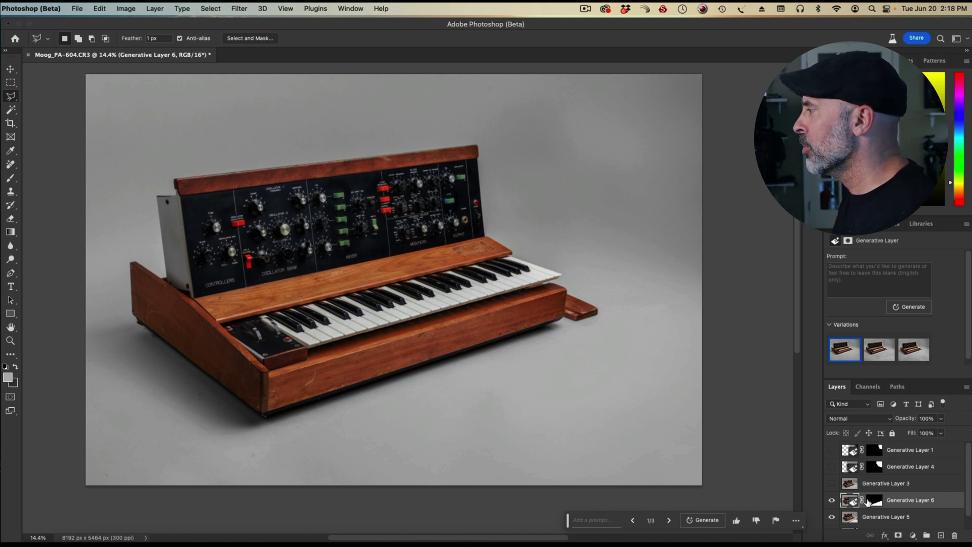
{"action": "scroll", "coordinate": [895, 486], "scroll_direction": "down", "scroll_amount": 2}
Merge the floor fill down into Generative Layer 6, then toggle its visibility to compare with the original
{"action": "left_click", "coordinate": [894, 499]}
{"action": "key", "text": "ctrl+e"}
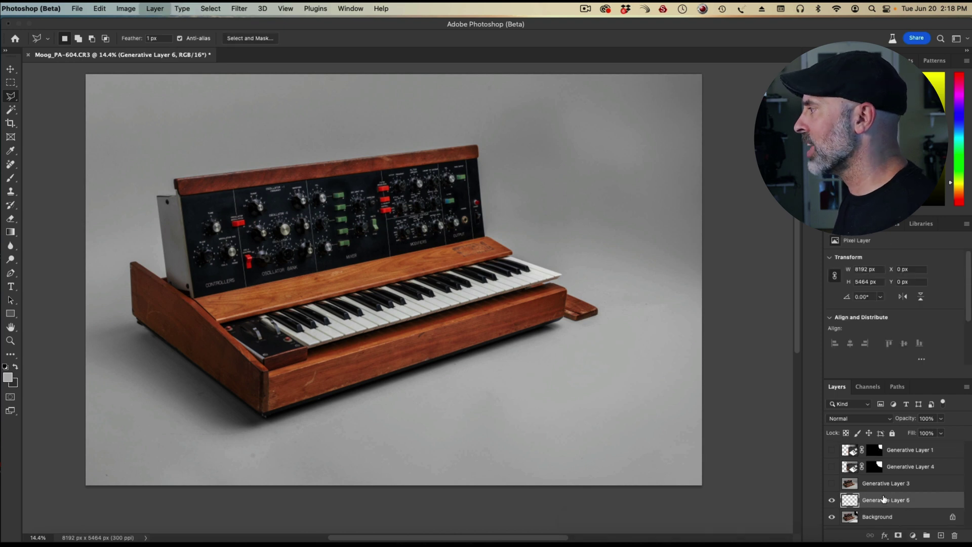
{"action": "left_click", "coordinate": [832, 501]}
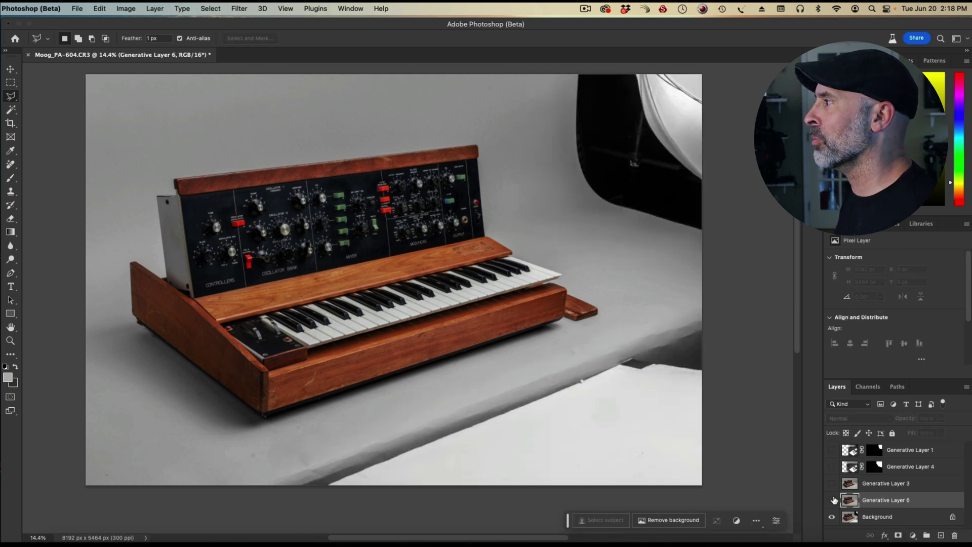
{"action": "left_click", "coordinate": [833, 500]}
{"action": "left_click", "coordinate": [833, 500]}
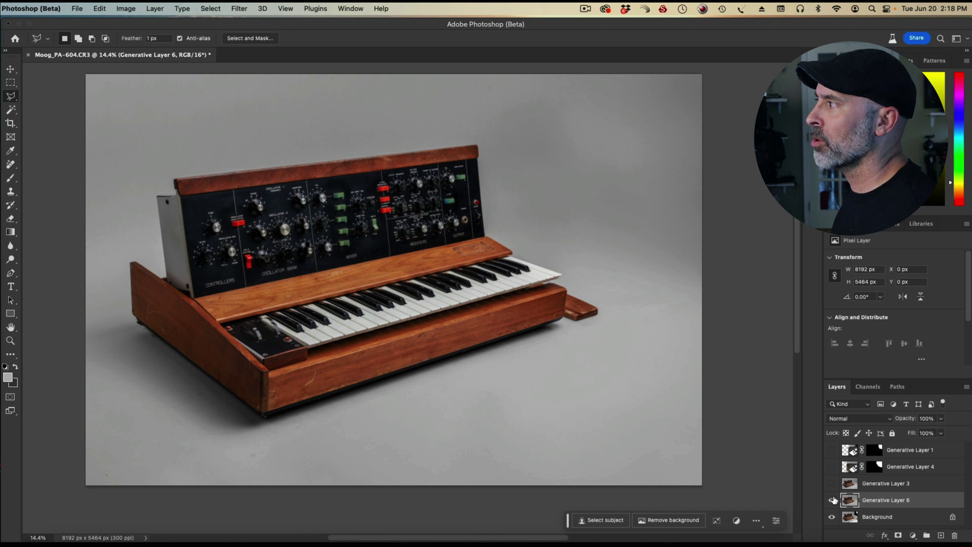